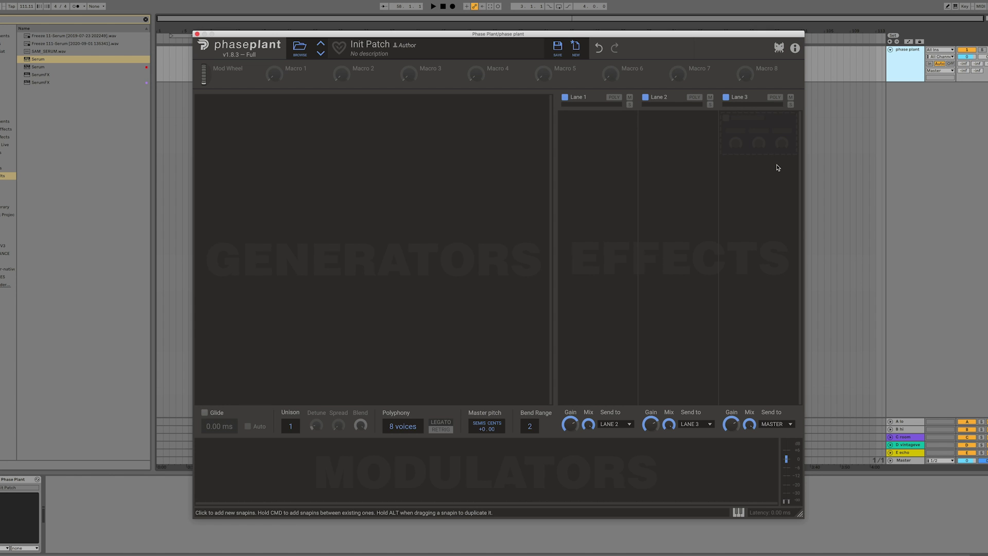
- Bring up the modulator type menu from the empty Modulators section
{"action": "left_click", "coordinate": [254, 470]}
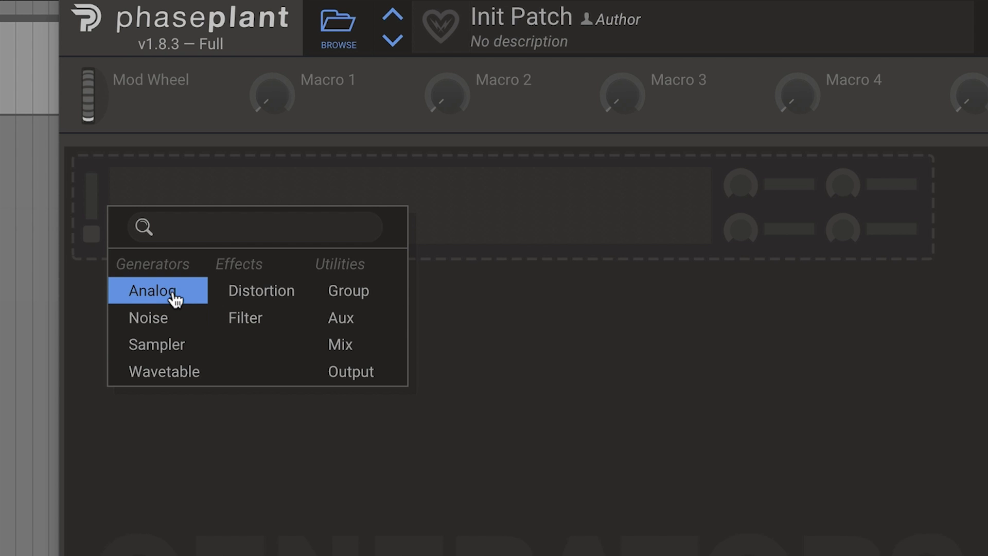
- Add an Analog oscillator, audition square, triangle and sine, settle on saw, and raise its sync
{"action": "left_click", "coordinate": [201, 292]}
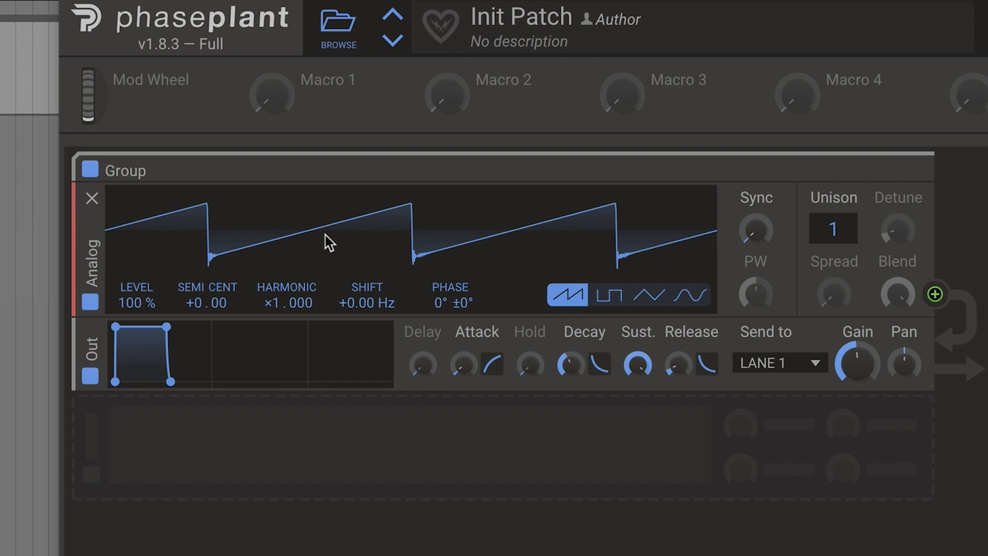
{"action": "left_click", "coordinate": [609, 295]}
{"action": "left_click", "coordinate": [649, 296]}
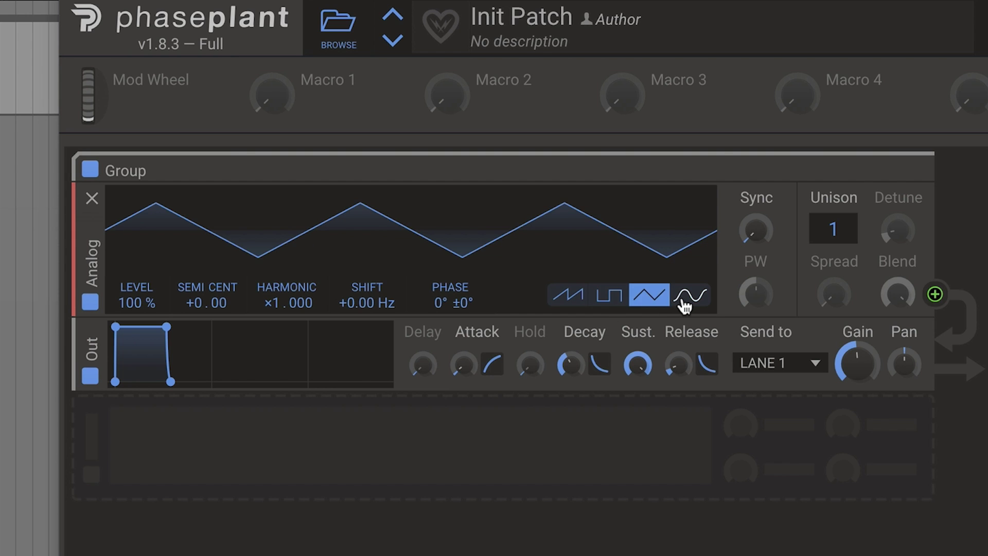
{"action": "left_click", "coordinate": [684, 303]}
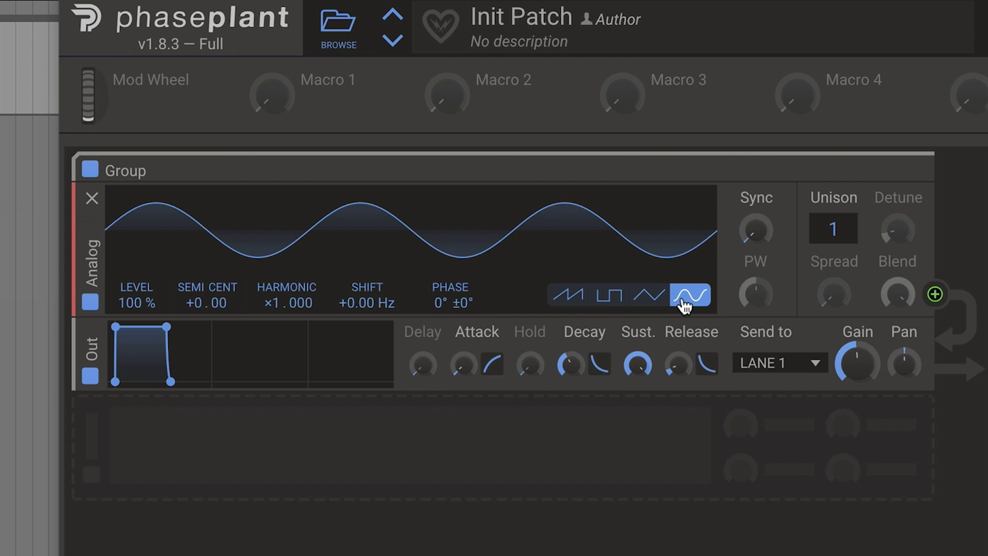
{"action": "left_click", "coordinate": [568, 295]}
{"action": "left_click_drag", "start_coordinate": [755, 230], "coordinate": [755, 163]}
- Give the oscillator 8 unison voices with tuned detune, lower blend and wider spread, then duplicate it
{"action": "scroll", "coordinate": [829, 237], "scroll_direction": "up", "scroll_amount": 7}
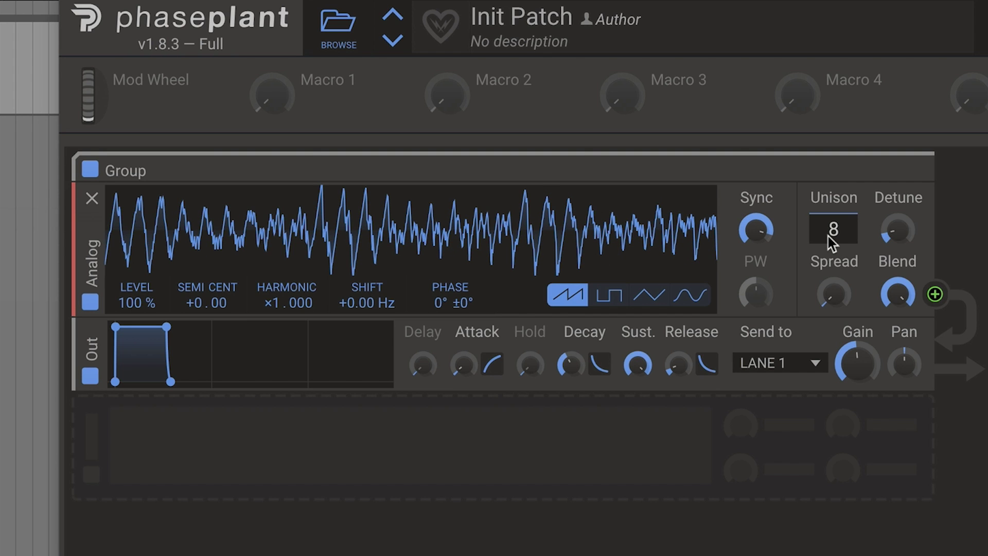
{"action": "mouse_move", "coordinate": [884, 233]}
{"action": "left_mouse_down"}
{"action": "mouse_move", "coordinate": [885, 211]}
{"action": "mouse_move", "coordinate": [885, 228]}
{"action": "left_mouse_up"}
{"action": "left_click_drag", "start_coordinate": [897, 294], "coordinate": [897, 312]}
{"action": "left_click_drag", "start_coordinate": [834, 294], "coordinate": [834, 264]}
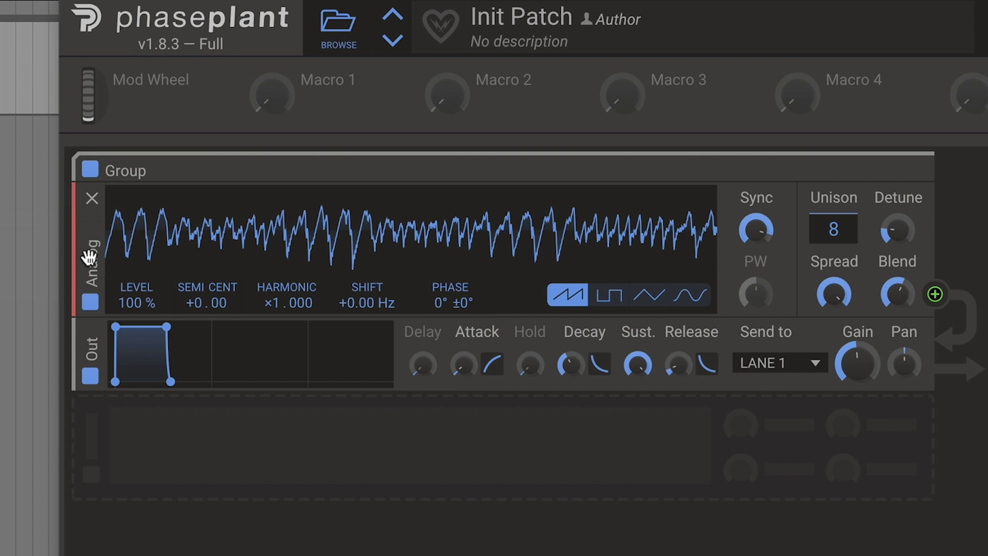
{"action": "left_click_drag", "start_coordinate": [89, 257], "coordinate": [88, 249]}
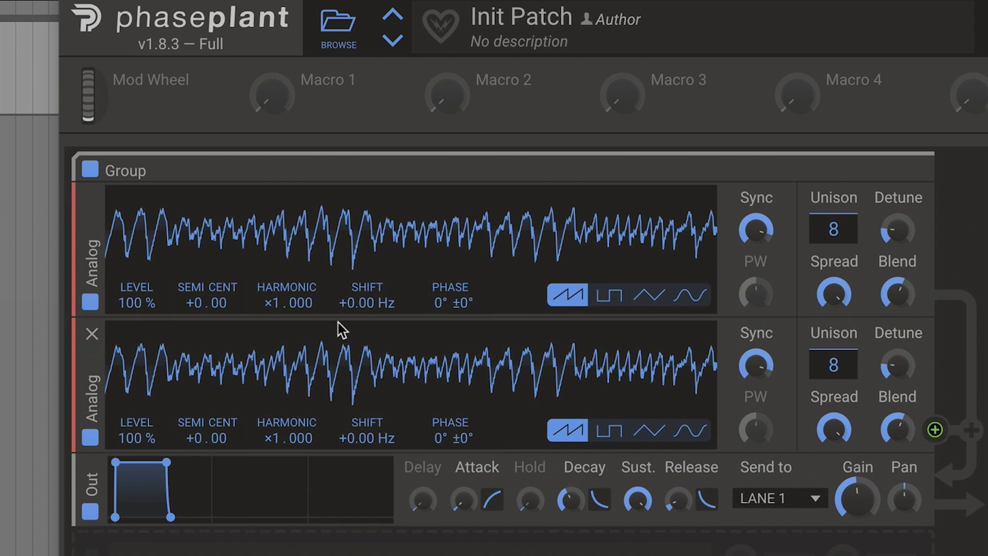
- On oscillator 2, lower sync, use 6 unison voices, reduce blend and drop it 12 semitones
{"action": "left_click_drag", "start_coordinate": [756, 364], "coordinate": [756, 391]}
{"action": "left_click_drag", "start_coordinate": [829, 368], "coordinate": [829, 381]}
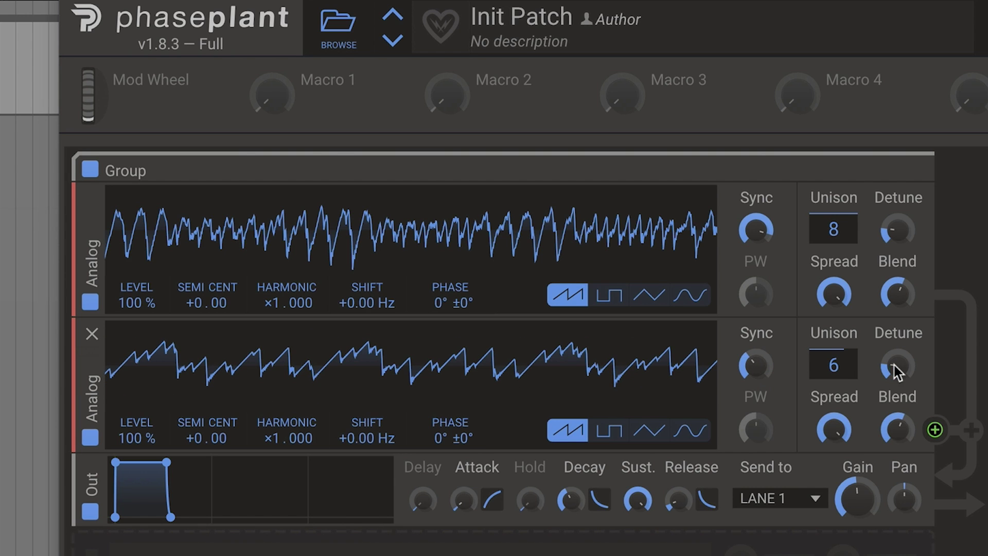
{"action": "left_click_drag", "start_coordinate": [897, 426], "coordinate": [843, 440]}
{"action": "left_click_drag", "start_coordinate": [198, 437], "coordinate": [198, 468]}
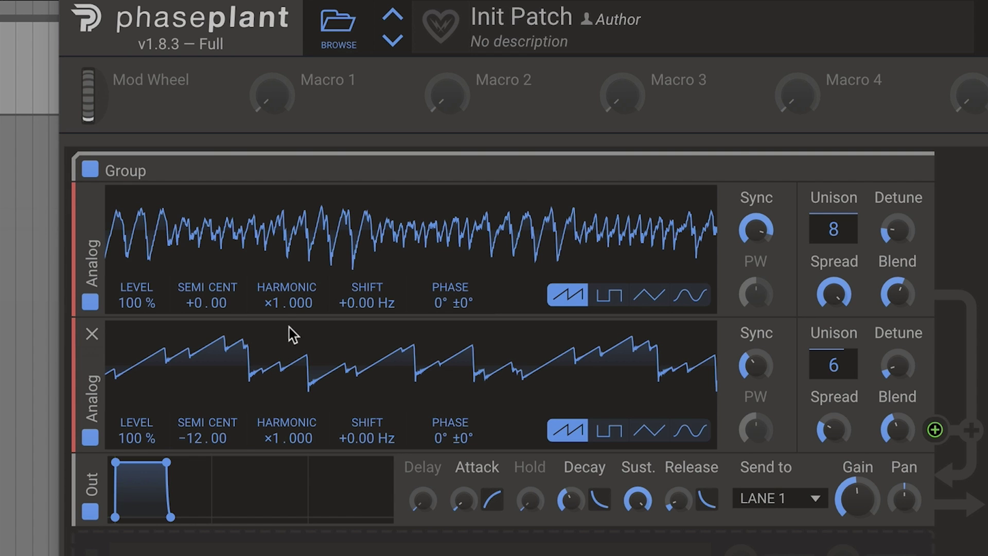
- Insert a Filter between the oscillators with cutoff about 3.84 kHz and lower resonance
{"action": "mouse_move", "coordinate": [286, 334]}
{"action": "left_click", "coordinate": [258, 330]}
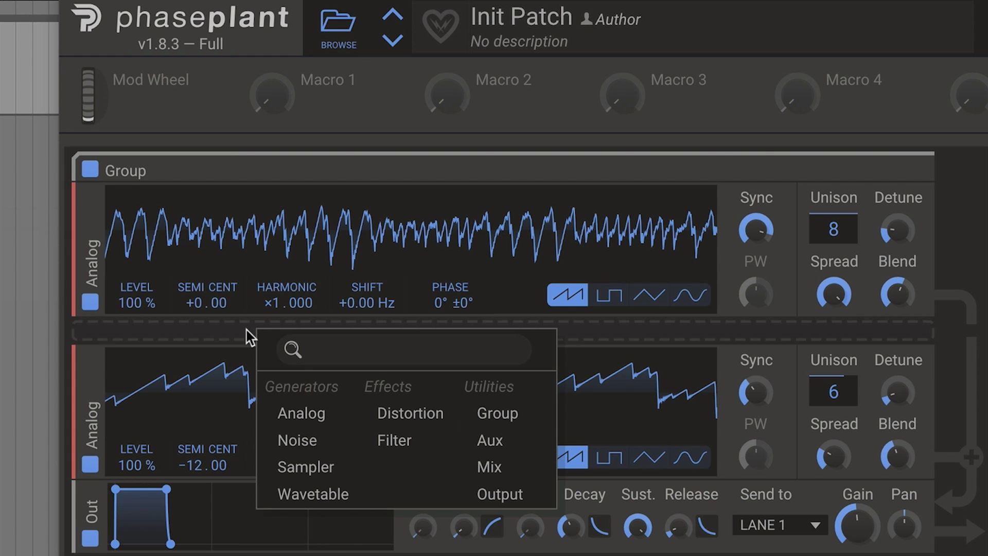
{"action": "left_click", "coordinate": [412, 439]}
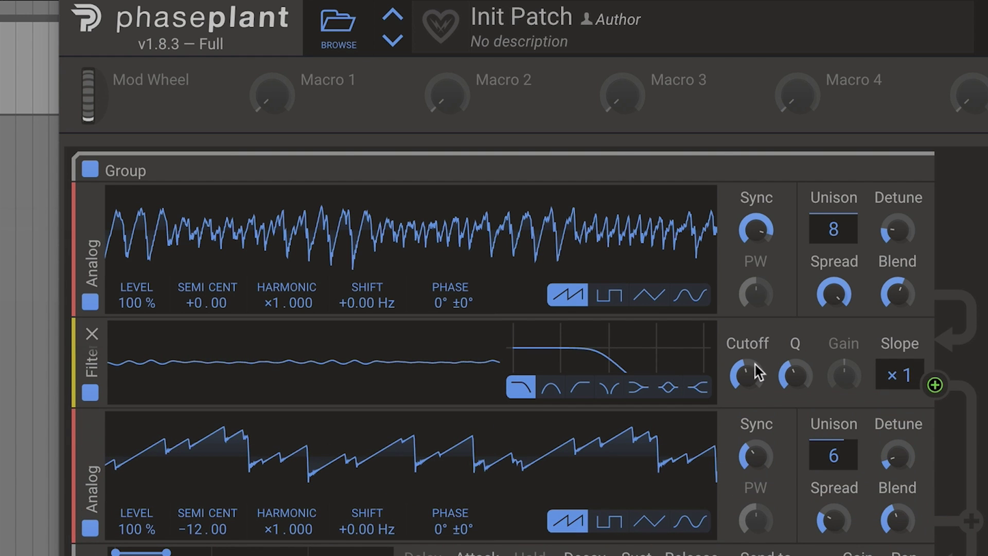
{"action": "left_click_drag", "start_coordinate": [748, 375], "coordinate": [748, 347]}
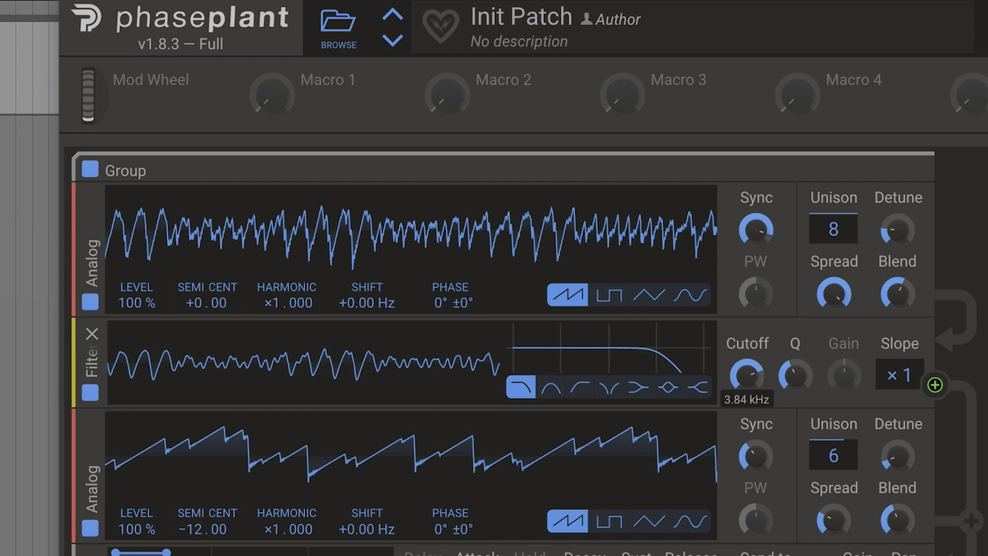
{"action": "left_click_drag", "start_coordinate": [787, 379], "coordinate": [749, 376]}
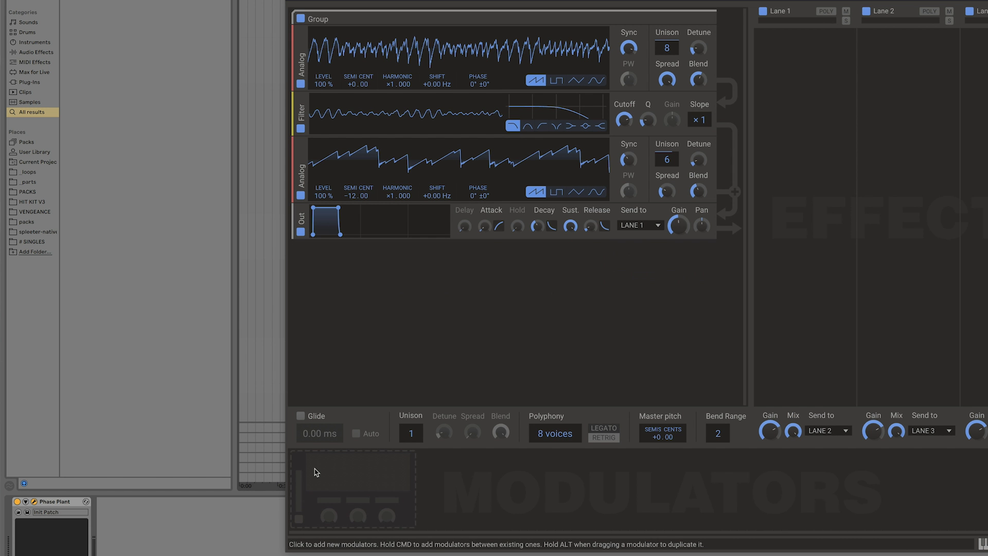
{"action": "left_click", "coordinate": [316, 471]}
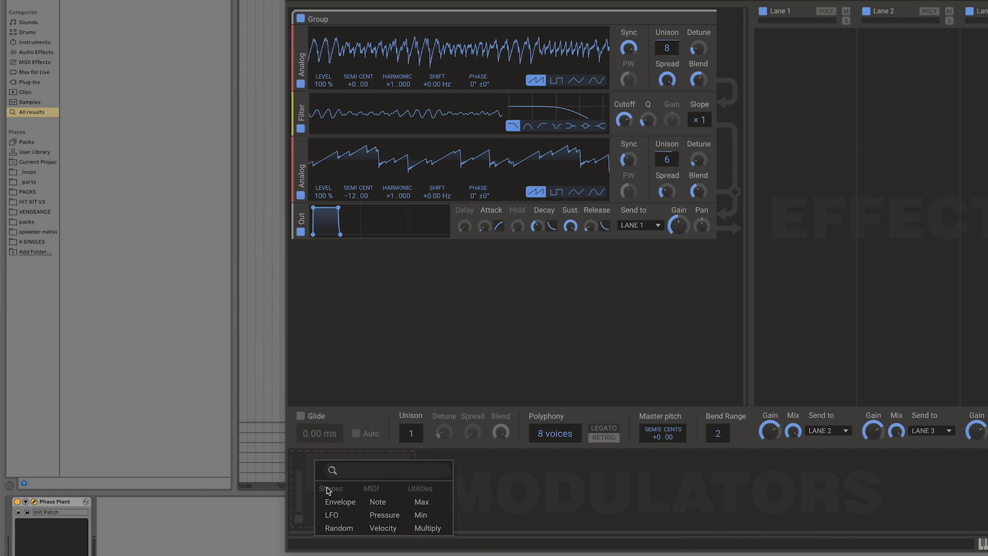
- Add a 1 Hz sine LFO and assign it to the filter cutoff
{"action": "left_click", "coordinate": [347, 522]}
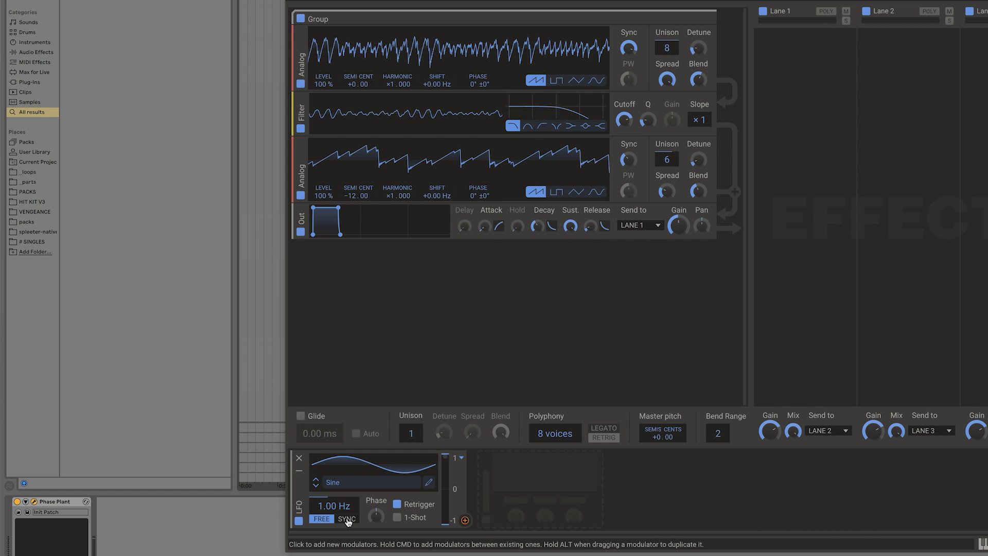
{"action": "left_click", "coordinate": [465, 520]}
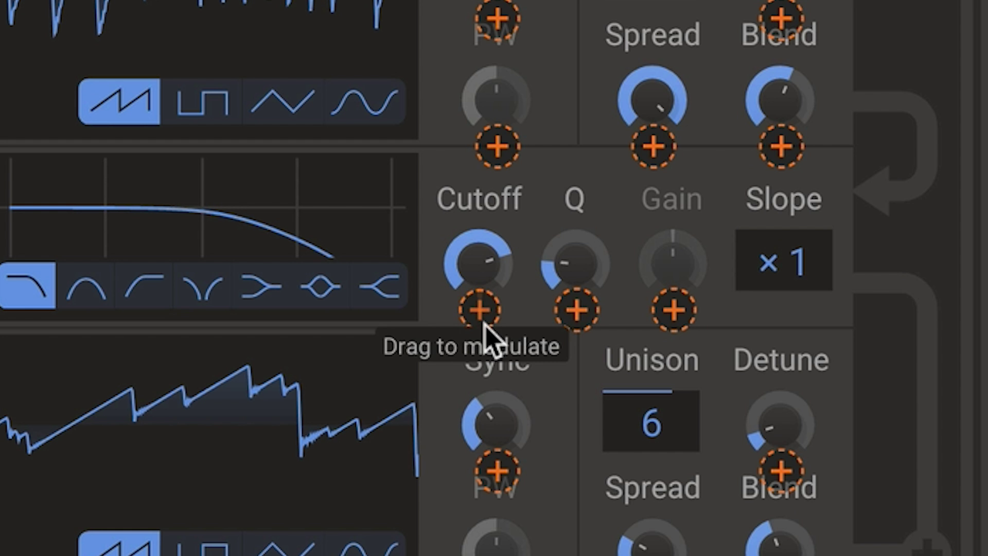
{"action": "left_click", "coordinate": [624, 131]}
{"action": "left_click_drag", "start_coordinate": [479, 309], "coordinate": [479, 301]}
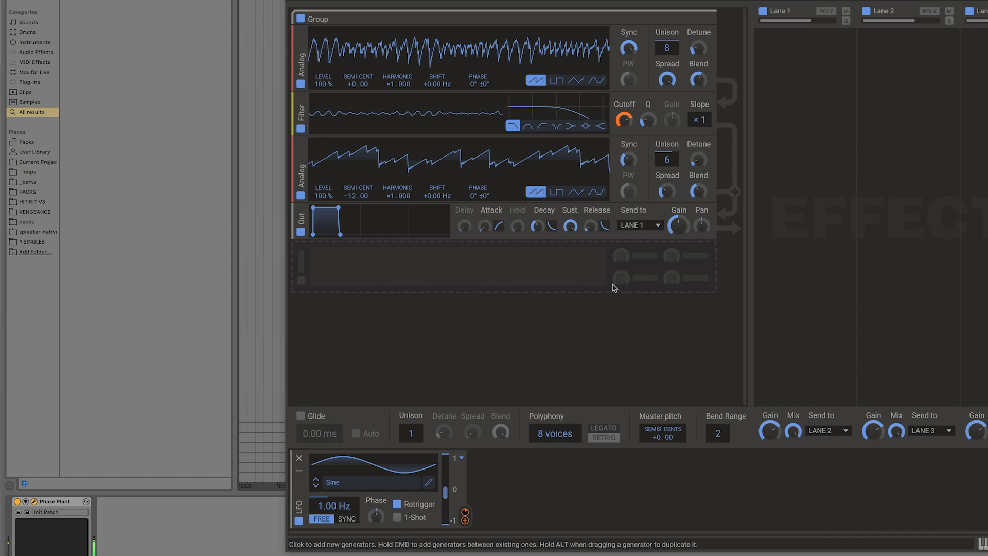
- Set the LFO's cutoff modulation to about 30% and scale the LFO output to 72%
{"action": "left_click", "coordinate": [465, 520]}
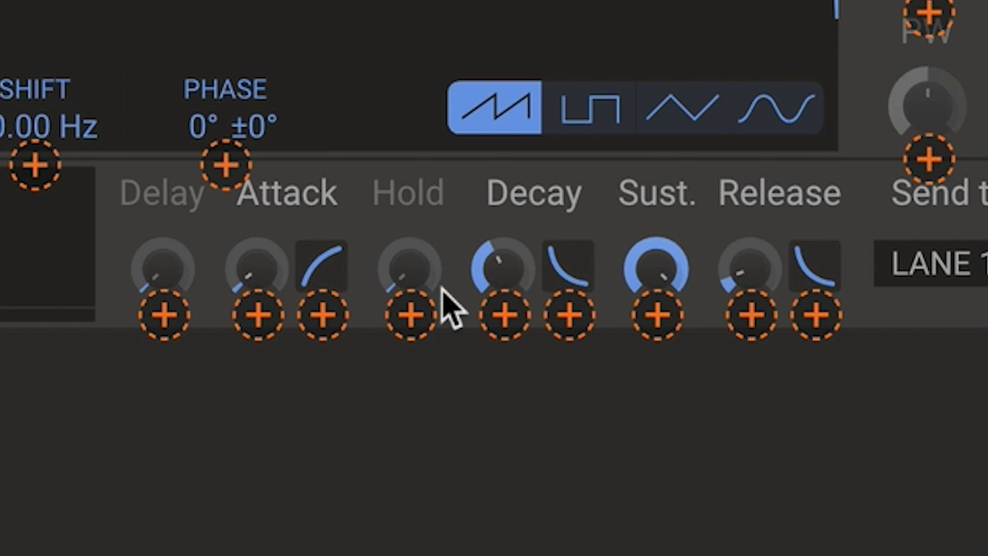
{"action": "left_click_drag", "start_coordinate": [478, 310], "coordinate": [479, 304]}
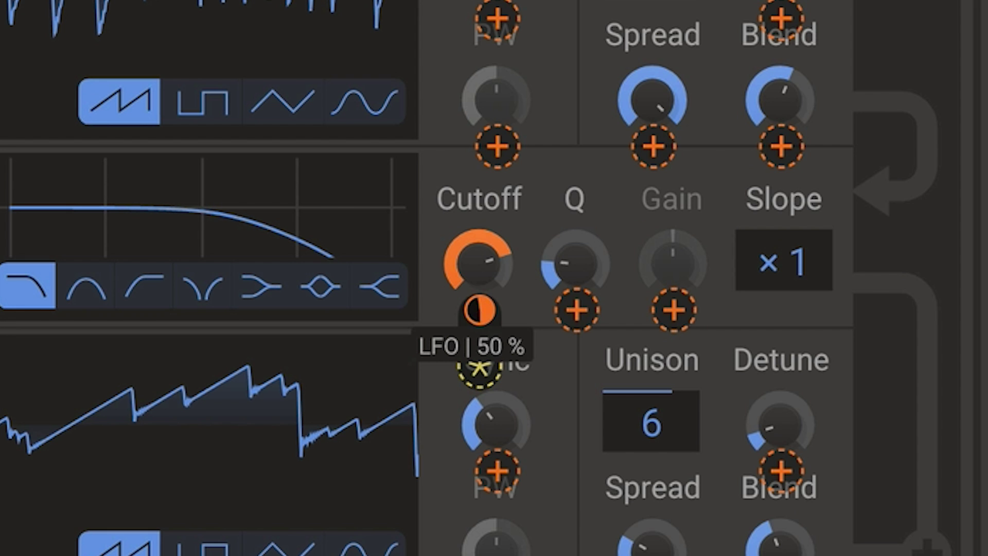
{"action": "left_click_drag", "start_coordinate": [478, 309], "coordinate": [479, 333]}
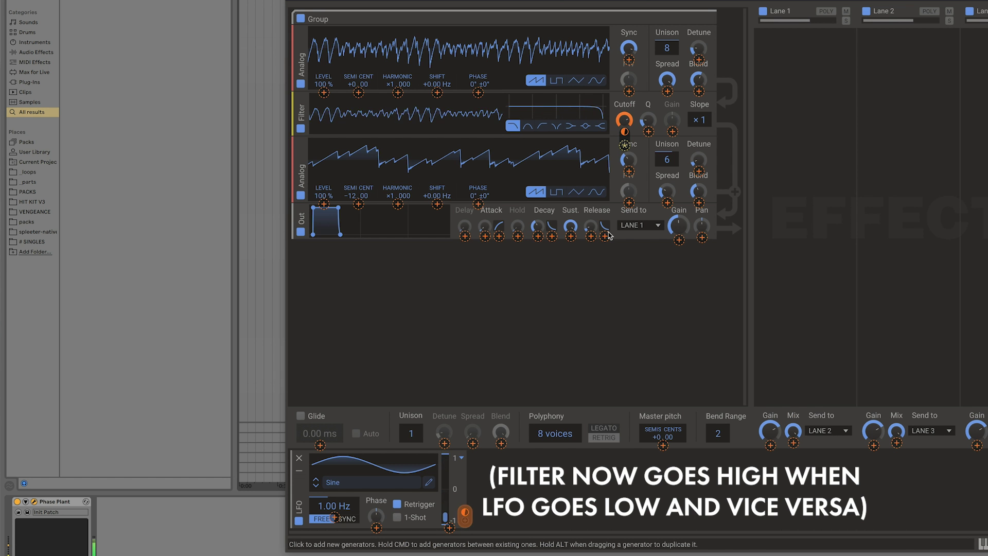
{"action": "left_click_drag", "start_coordinate": [624, 131], "coordinate": [624, 129]}
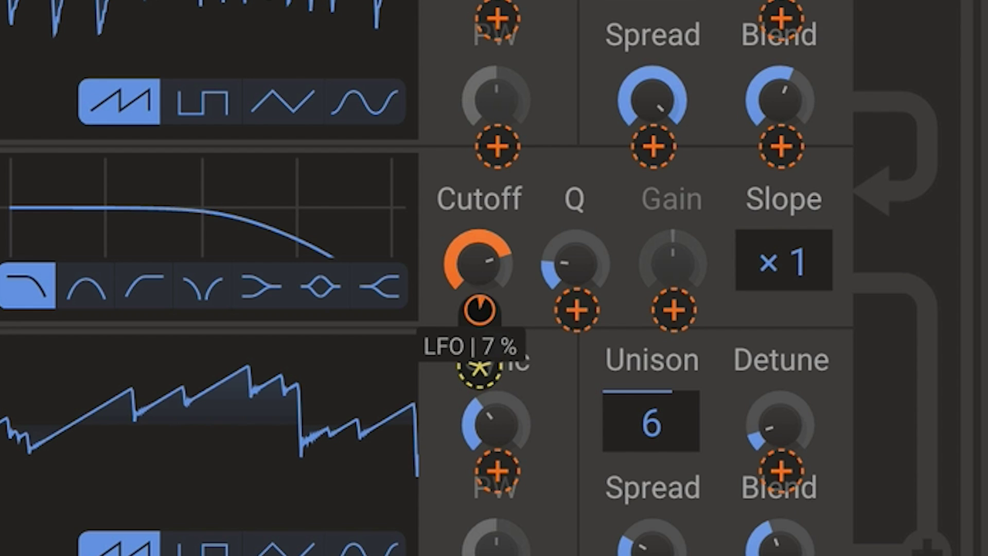
{"action": "left_click_drag", "start_coordinate": [478, 310], "coordinate": [479, 303]}
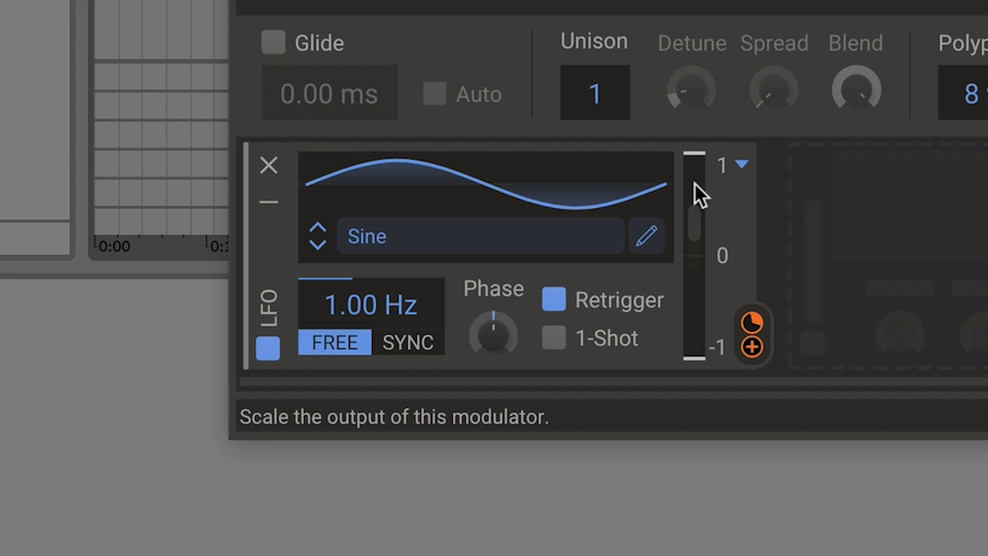
{"action": "left_click_drag", "start_coordinate": [693, 159], "coordinate": [693, 203]}
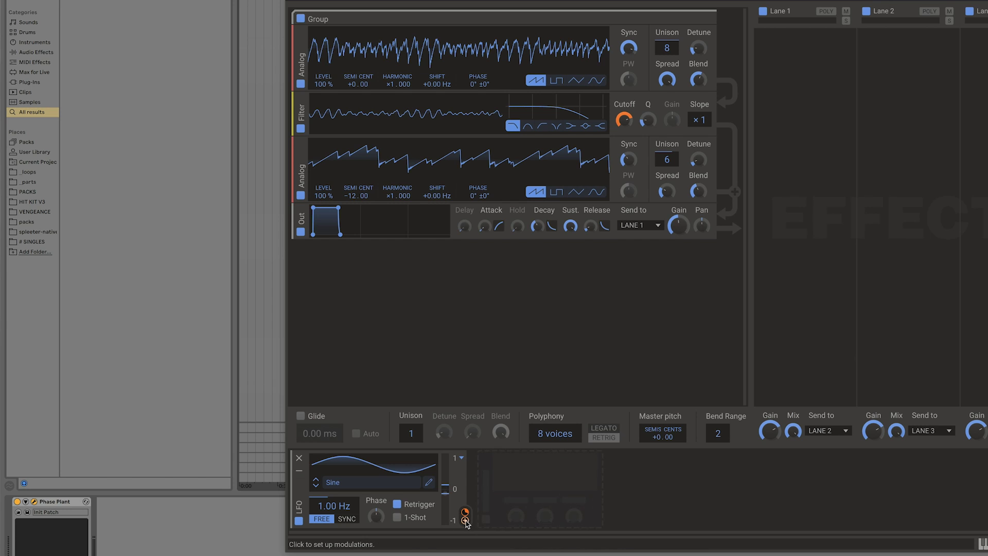
- Drop the LFO's modulation onto oscillator 2's Sync knob at 22%
{"action": "left_click_drag", "start_coordinate": [465, 522], "coordinate": [629, 174]}
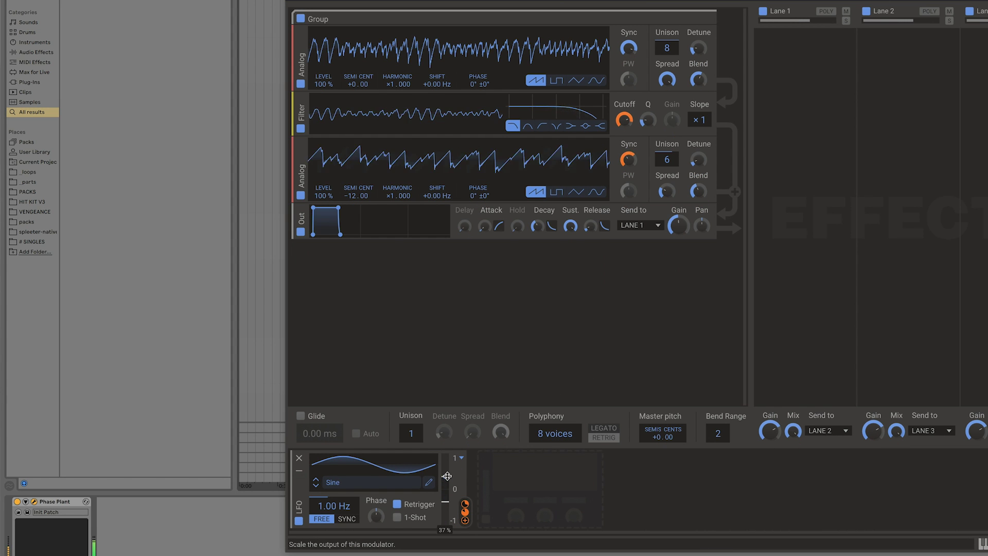
- Raise LFO output to about 88%, add a second LFO and route it to LFO 1's rate
{"action": "left_click_drag", "start_coordinate": [446, 476], "coordinate": [446, 459]}
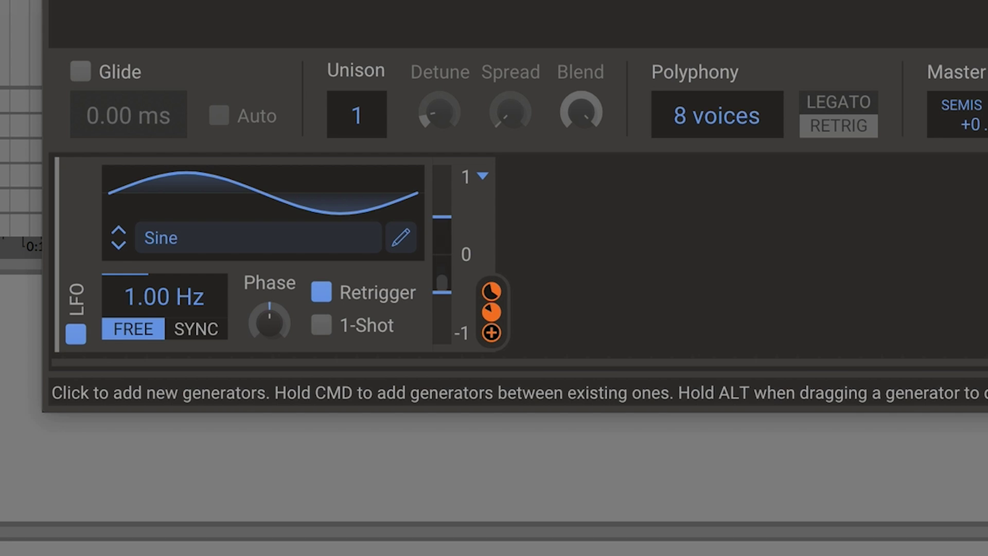
{"action": "left_click", "coordinate": [540, 330]}
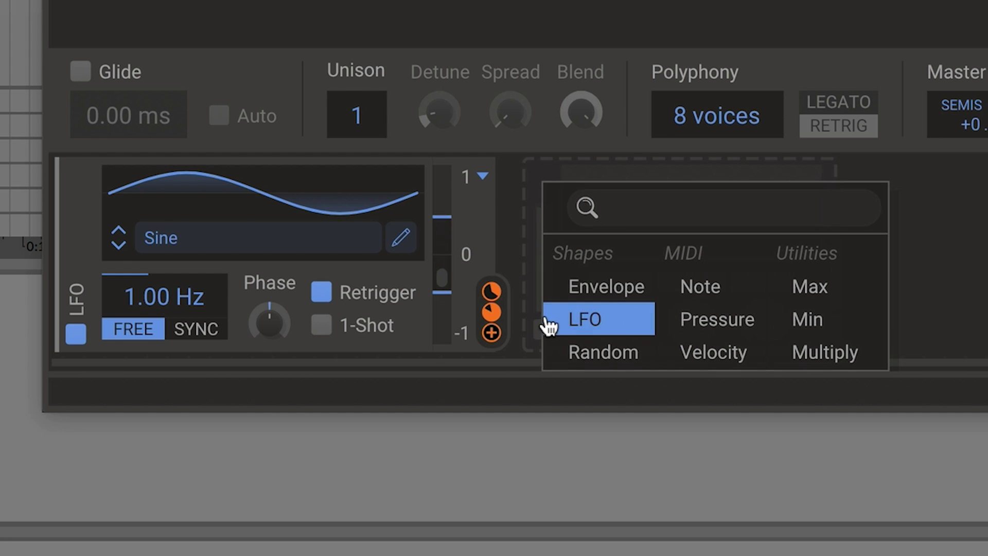
{"action": "left_click", "coordinate": [585, 327]}
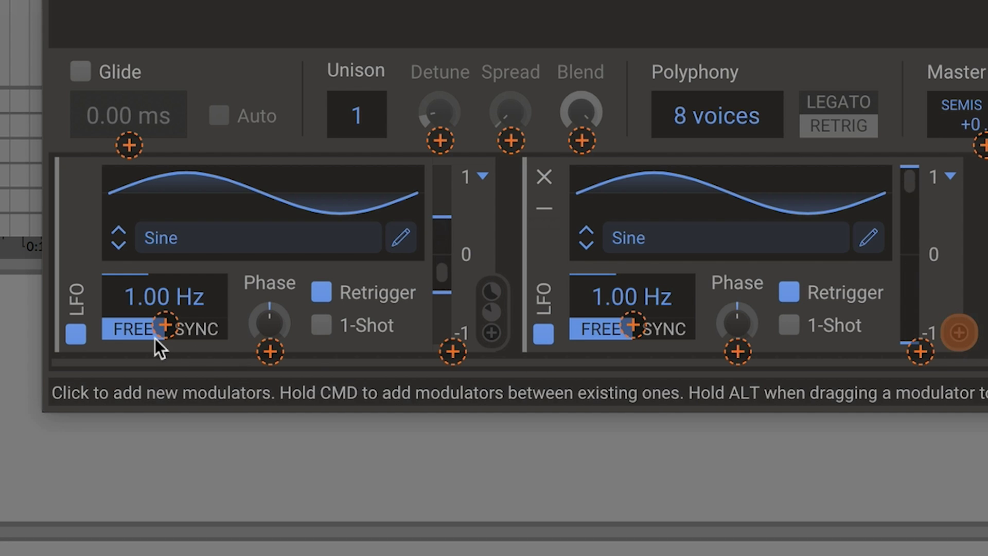
{"action": "mouse_move", "coordinate": [166, 325]}
{"action": "left_mouse_down"}
{"action": "mouse_move", "coordinate": [165, 304]}
{"action": "mouse_move", "coordinate": [164, 320]}
{"action": "left_mouse_up"}
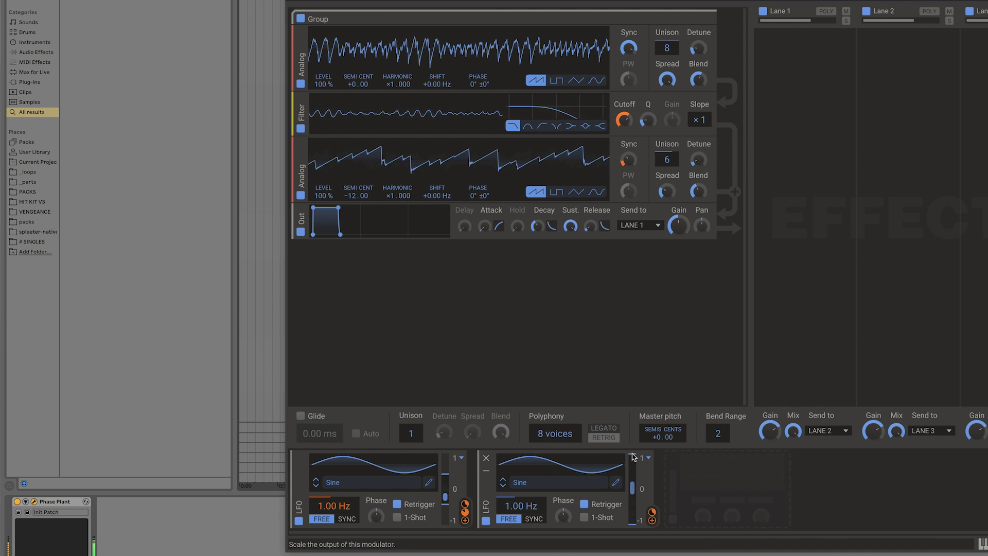
{"action": "left_click_drag", "start_coordinate": [632, 454], "coordinate": [632, 426]}
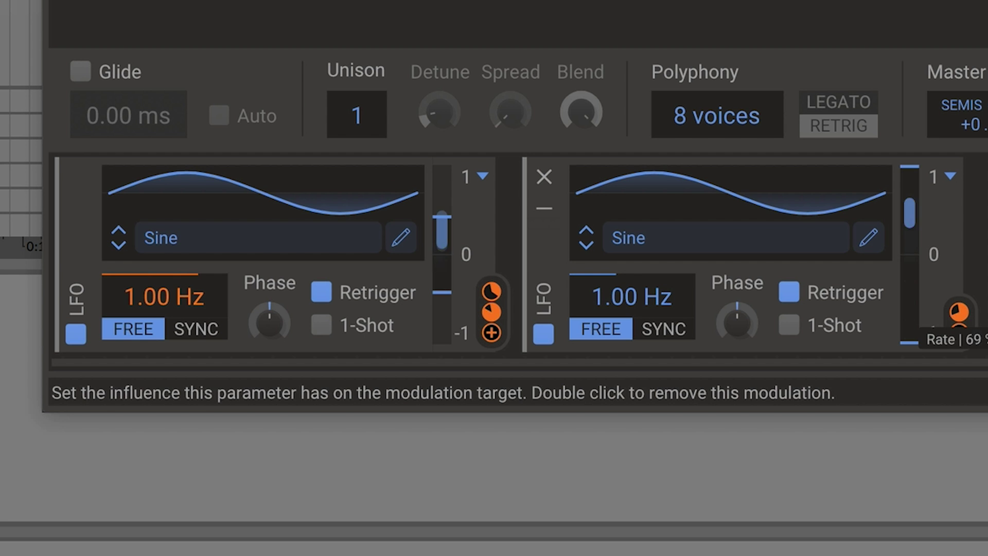
{"action": "left_click_drag", "start_coordinate": [959, 312], "coordinate": [958, 317]}
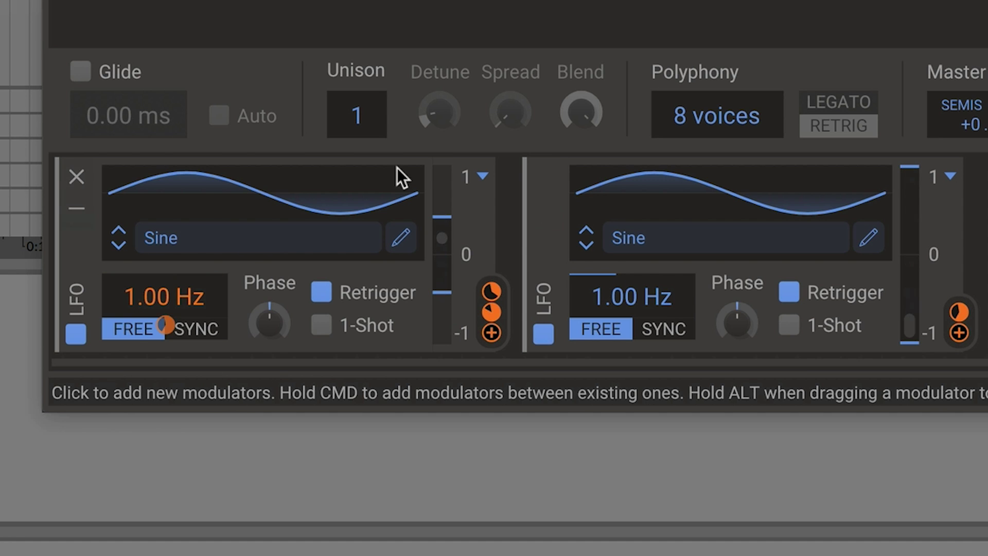
- Sync the second LFO to tempo at 4/16 and give it the Ramp Down shape
{"action": "left_click", "coordinate": [663, 332]}
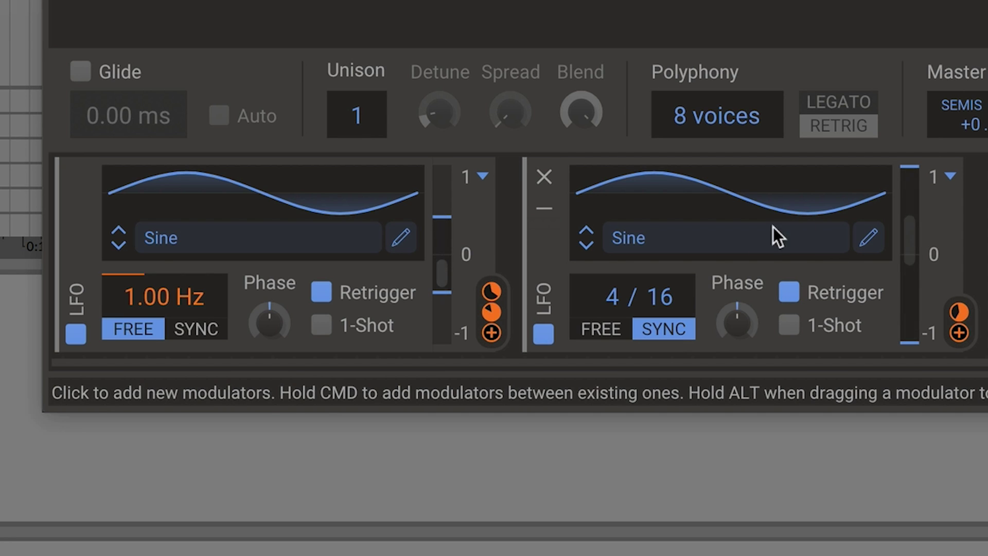
{"action": "left_click", "coordinate": [754, 242]}
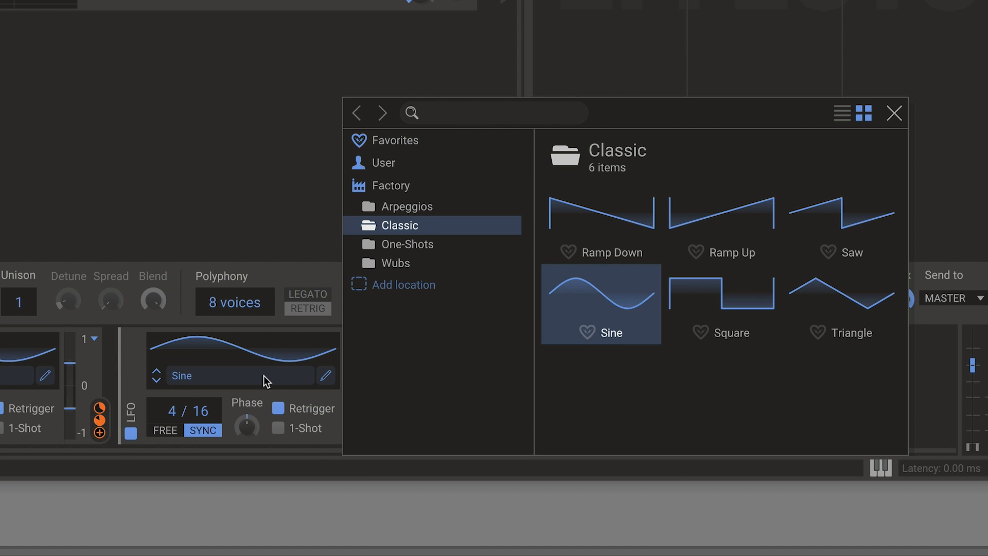
{"action": "left_click", "coordinate": [597, 211]}
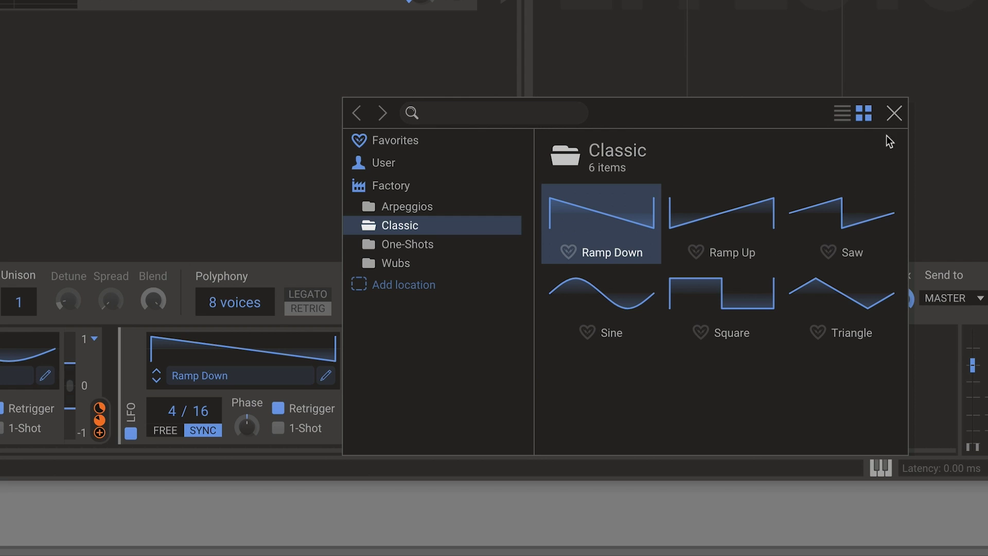
{"action": "left_click", "coordinate": [898, 112]}
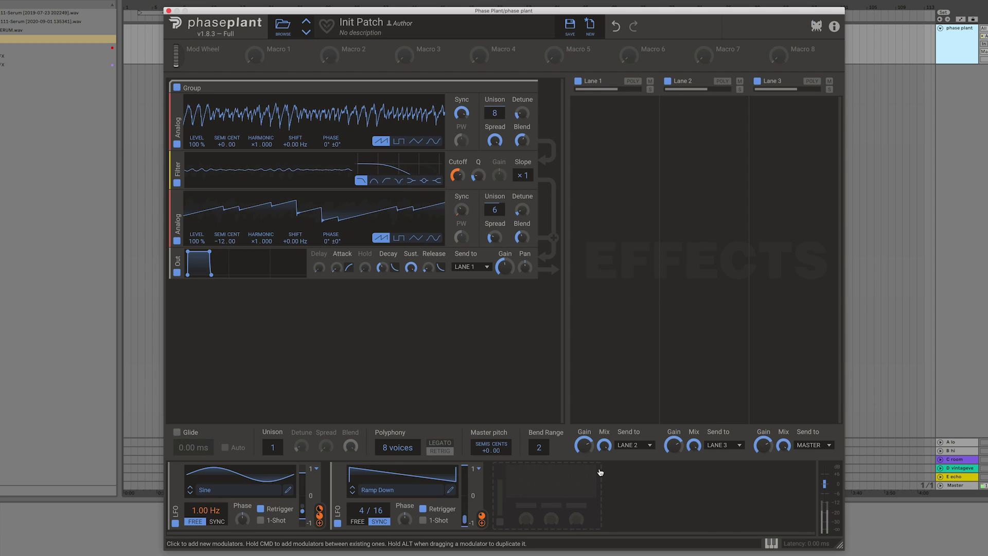
- Place a Distortion unit, set to Saturate, in Lane 1's first snapin slot
{"action": "left_click", "coordinate": [585, 103]}
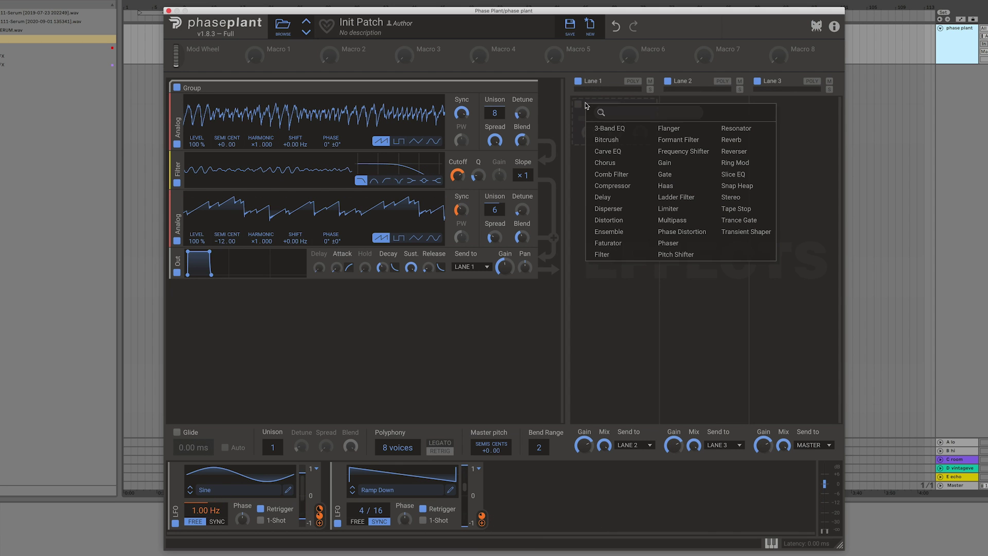
{"action": "left_click", "coordinate": [615, 222]}
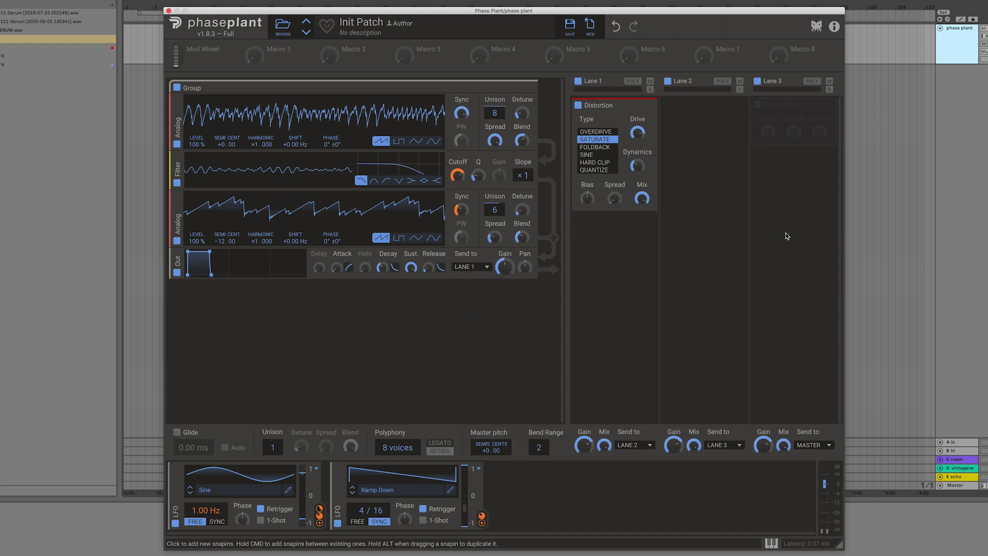
{"action": "left_click", "coordinate": [176, 302]}
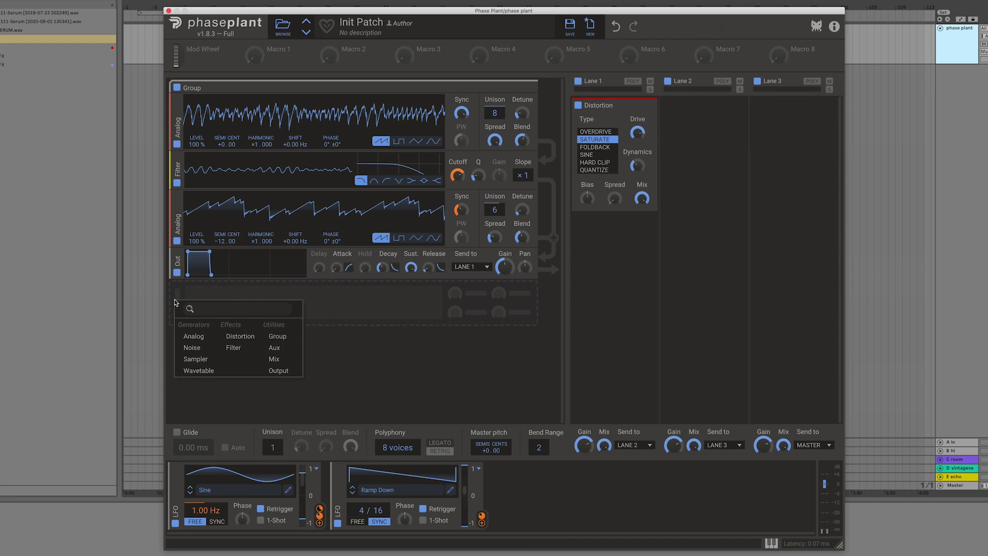
- Add a second output sent to Lane 2, a Delay in Lane 2, and route Lane 1 to Master
{"action": "left_click", "coordinate": [278, 371]}
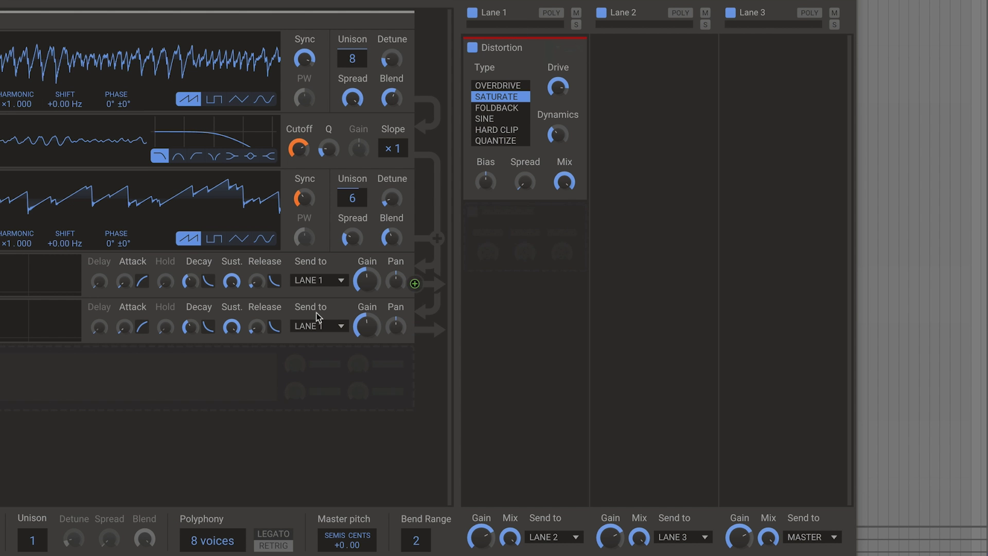
{"action": "left_click", "coordinate": [321, 329]}
{"action": "left_click", "coordinate": [325, 337]}
{"action": "left_click", "coordinate": [667, 92]}
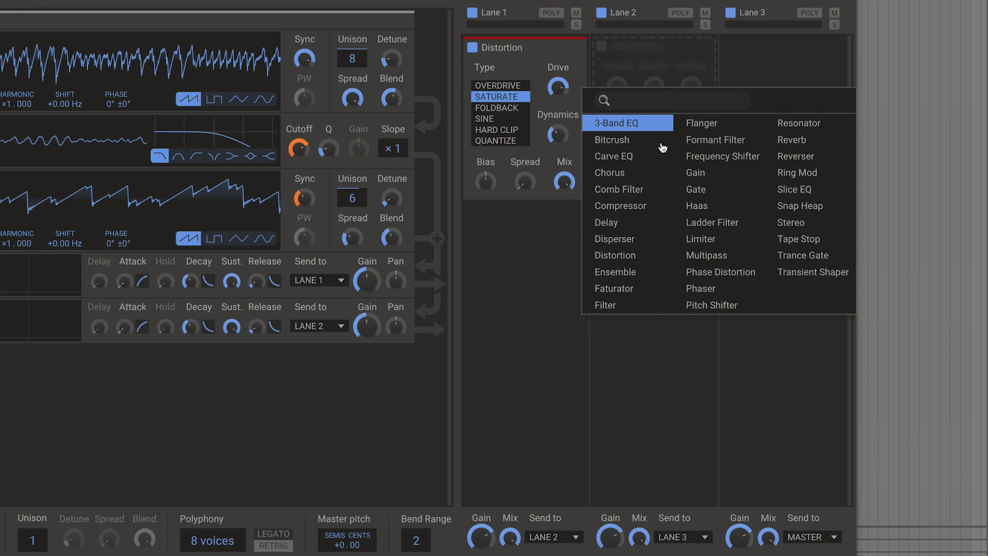
{"action": "left_click", "coordinate": [636, 222]}
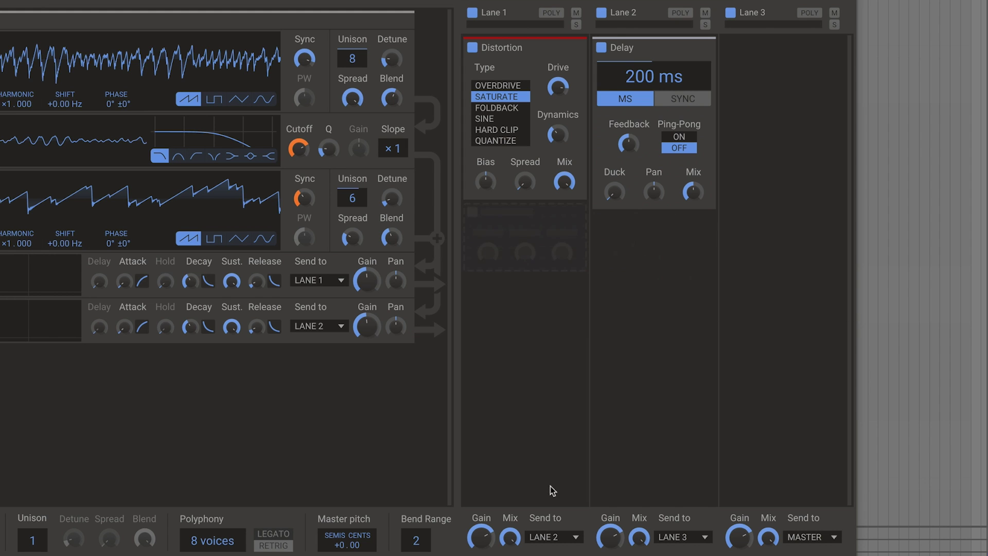
{"action": "left_click", "coordinate": [557, 539]}
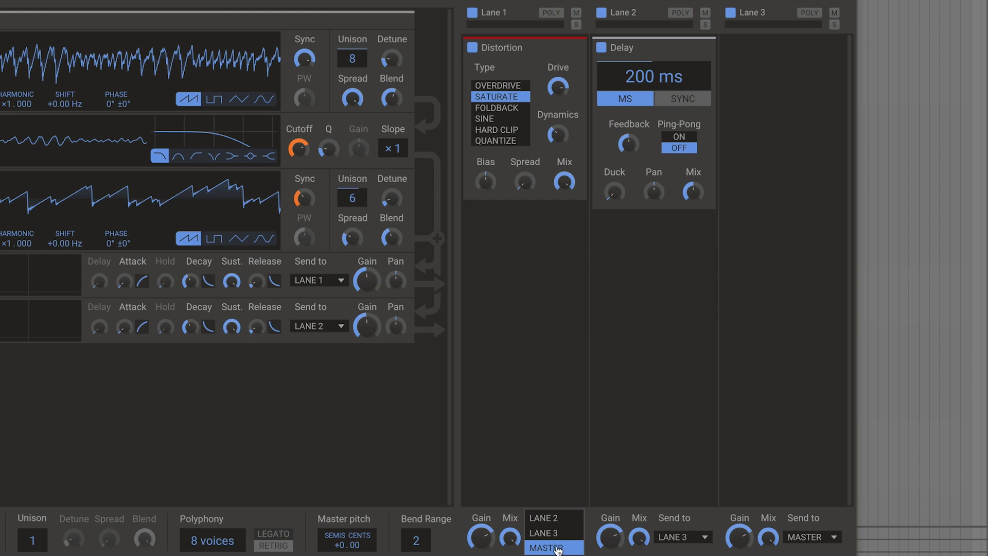
{"action": "left_click", "coordinate": [558, 548]}
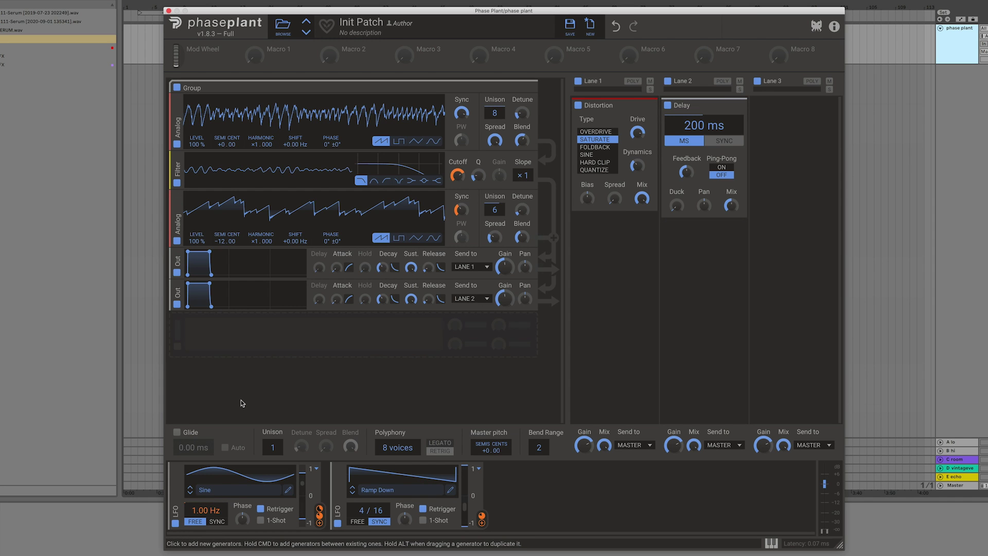
- Add a Pitch Shifter above the Delay in Lane 2, set to +12 semitones
{"action": "left_click", "coordinate": [770, 400]}
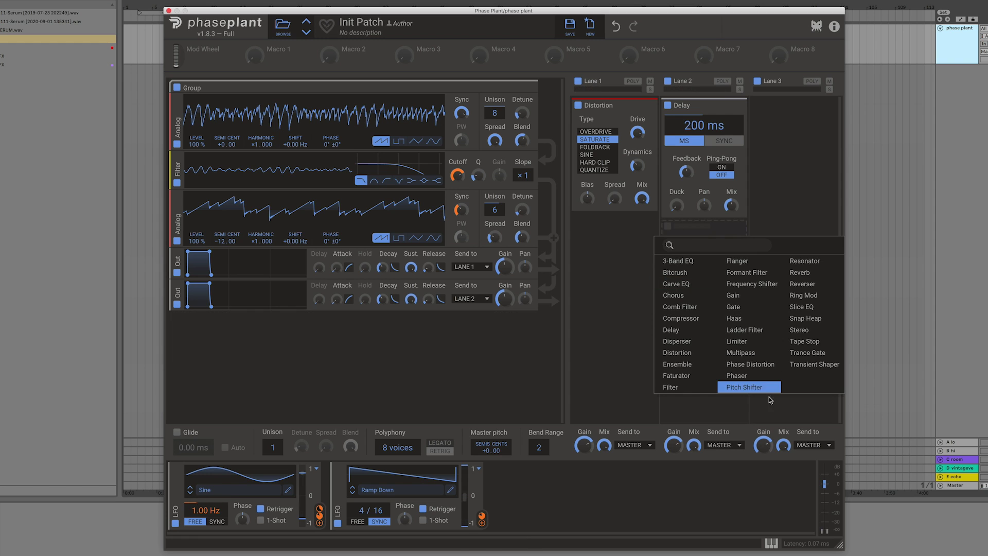
{"action": "left_click", "coordinate": [758, 390]}
{"action": "left_click_drag", "start_coordinate": [721, 229], "coordinate": [709, 126]}
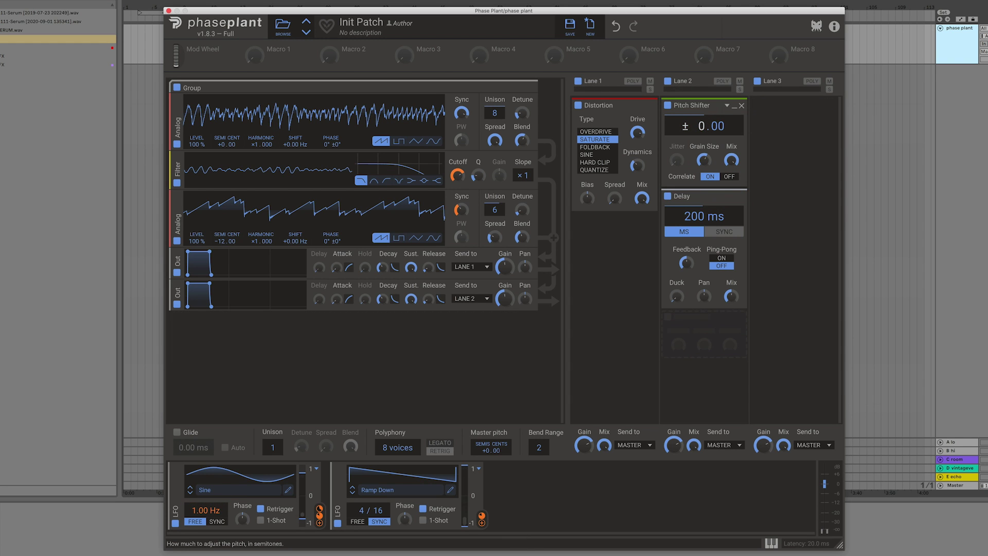
{"action": "left_click_drag", "start_coordinate": [704, 126], "coordinate": [704, 122]}
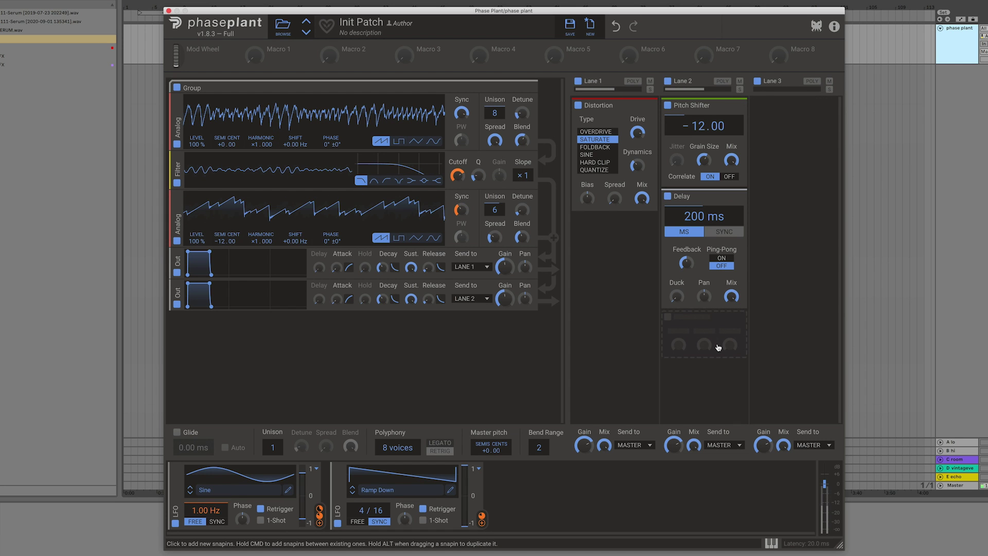
{"action": "left_click_drag", "start_coordinate": [707, 126], "coordinate": [707, 114]}
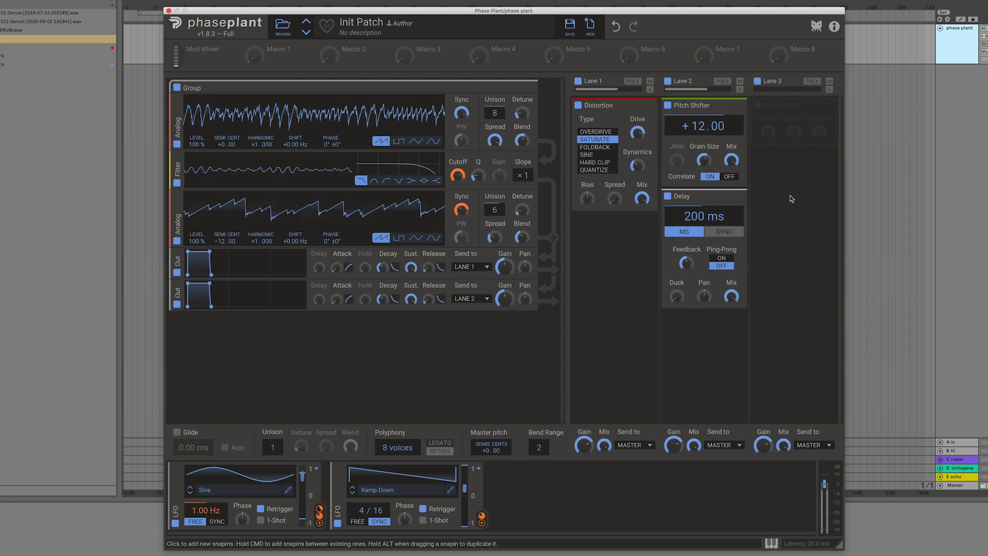
- Save the patch as 'Sync Thing' and start a new empty patch
{"action": "left_click", "coordinate": [570, 26]}
{"action": "type", "text": "Sync Th"}
{"action": "type", "text": "ing"}
{"action": "key", "text": "Return"}
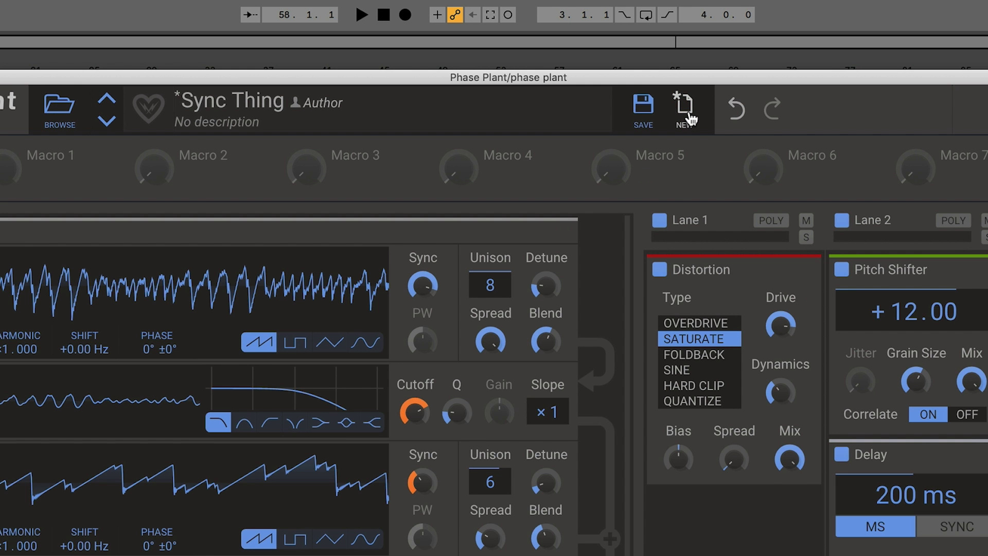
{"action": "left_click", "coordinate": [690, 119]}
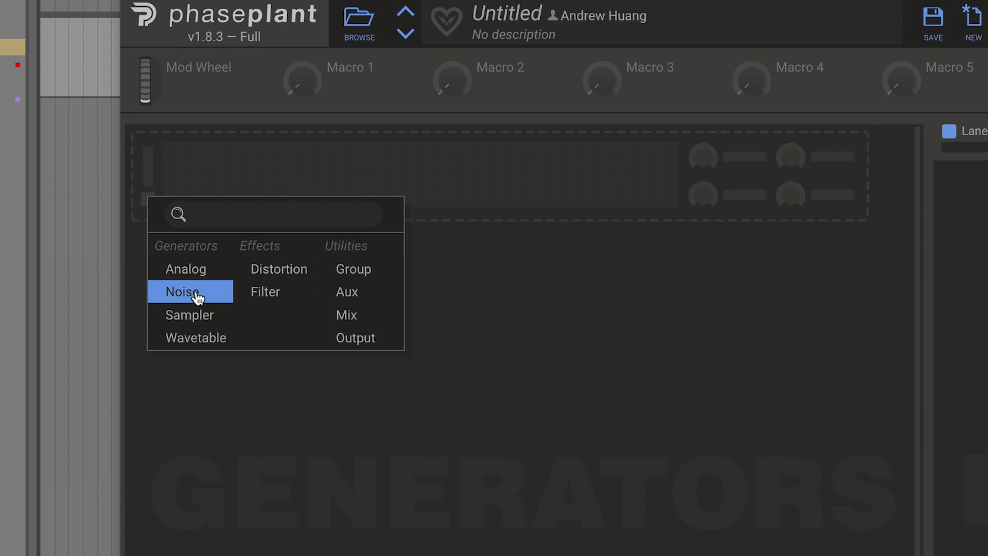
- Add a Noise generator, try the stepped mode, then switch it to smooth noise
{"action": "left_click", "coordinate": [193, 295]}
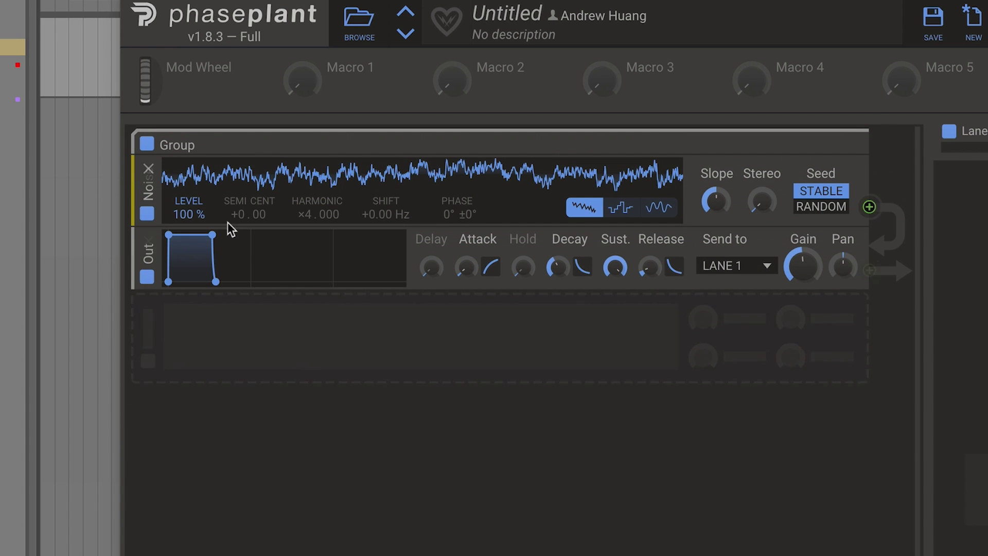
{"action": "left_click", "coordinate": [622, 208]}
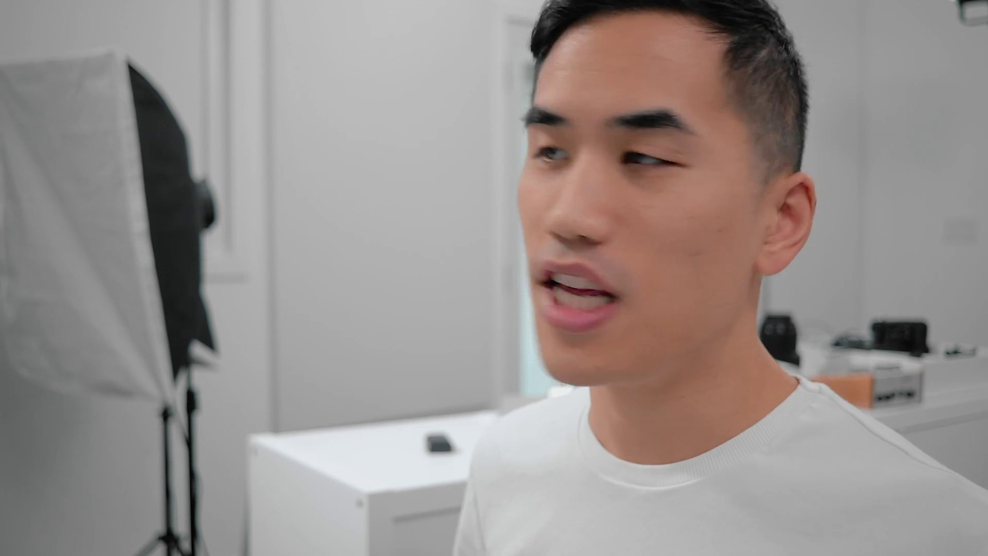
{"action": "left_click", "coordinate": [669, 210]}
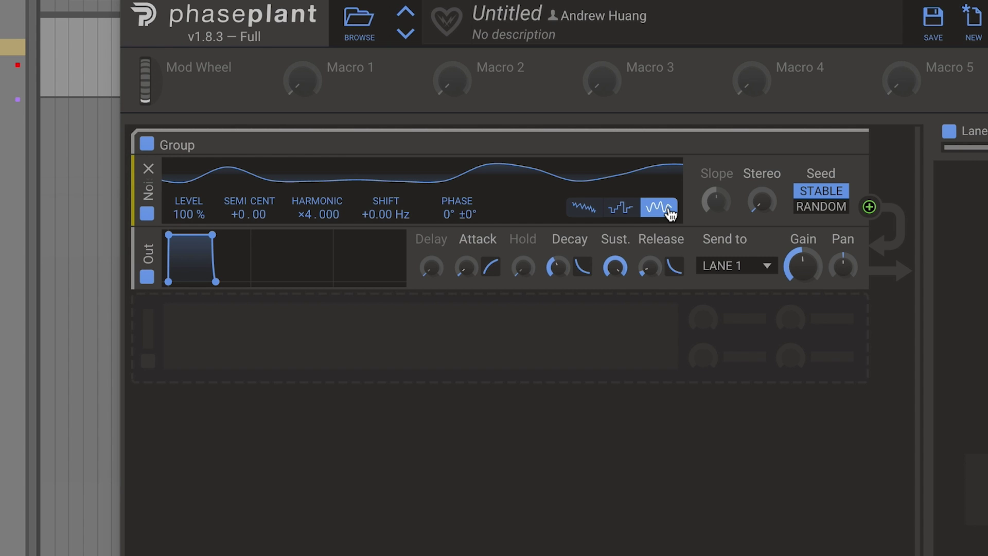
- Replace the Noise generator with a Sampler generator and open its sample browser
{"action": "left_click", "coordinate": [149, 168]}
{"action": "left_click", "coordinate": [149, 169]}
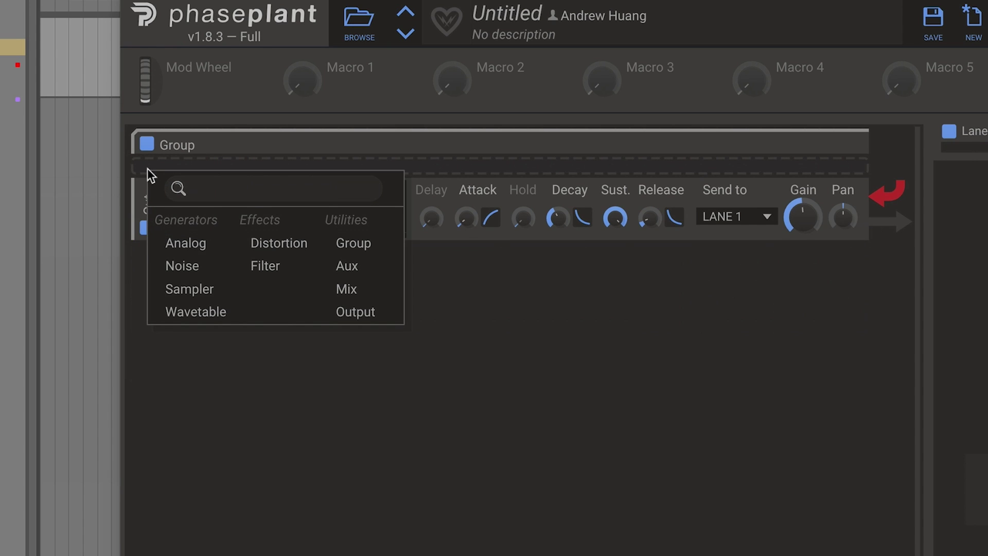
{"action": "left_click", "coordinate": [193, 289]}
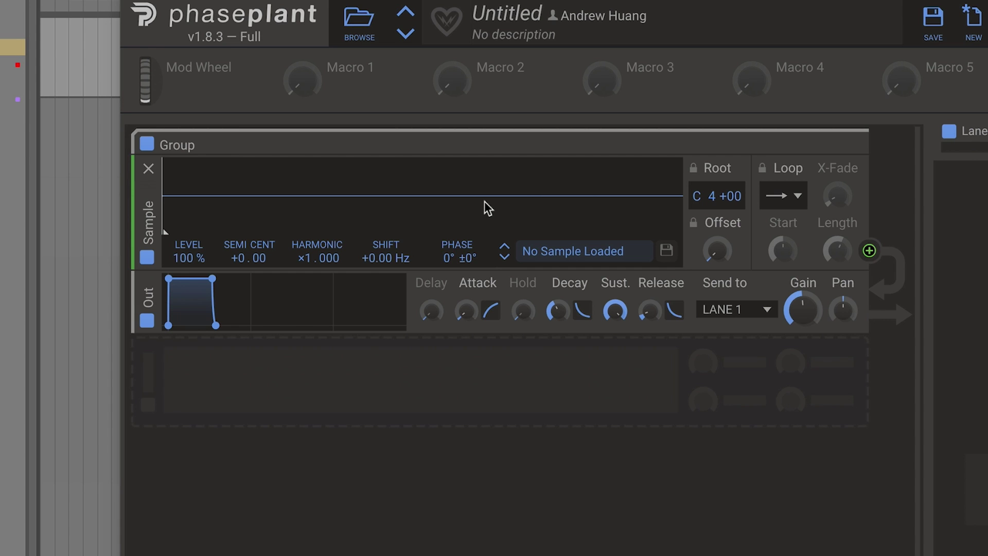
{"action": "left_click", "coordinate": [575, 251]}
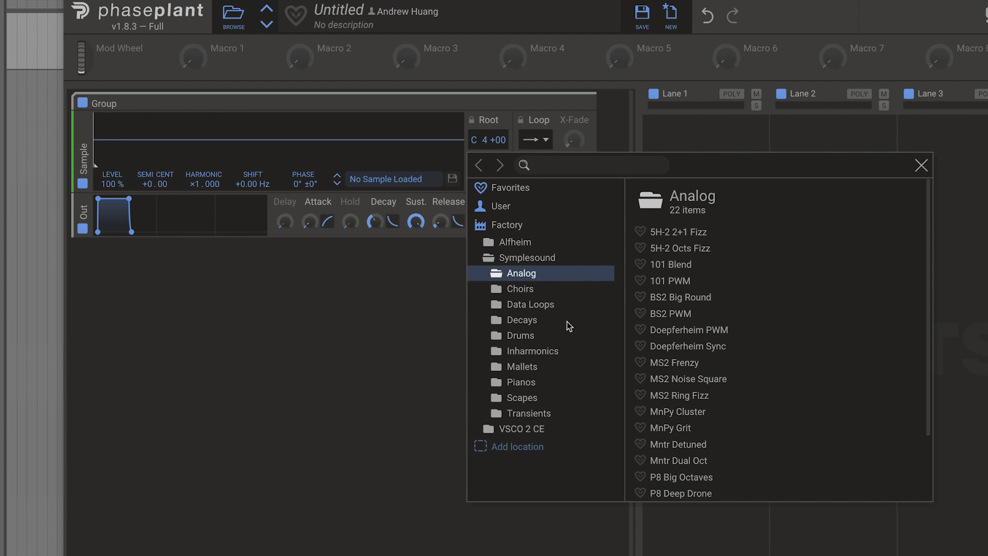
- Audition the Bow Xylo, Clav and Glass transients, then the Tenor Choir sample
{"action": "left_click", "coordinate": [528, 413]}
{"action": "left_click", "coordinate": [669, 313]}
{"action": "left_click", "coordinate": [660, 395]}
{"action": "left_click", "coordinate": [664, 475]}
{"action": "left_click", "coordinate": [519, 289]}
{"action": "left_click", "coordinate": [674, 297]}
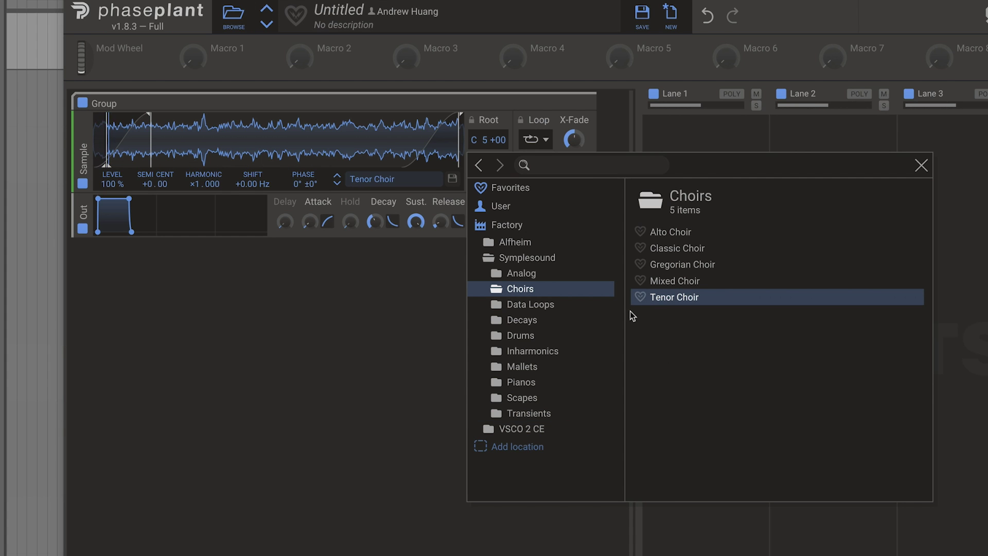
- Try Data Loop 6 (120) and Grand A (C5), then swap in a Wavetable generator
{"action": "left_click", "coordinate": [530, 304]}
{"action": "left_click", "coordinate": [687, 314]}
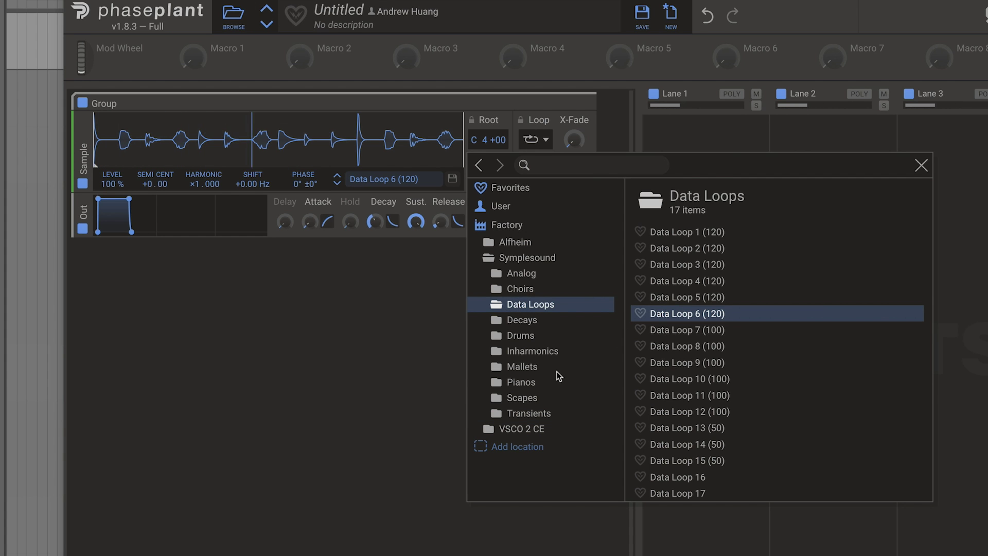
{"action": "left_click", "coordinate": [521, 382]}
{"action": "left_click", "coordinate": [676, 411]}
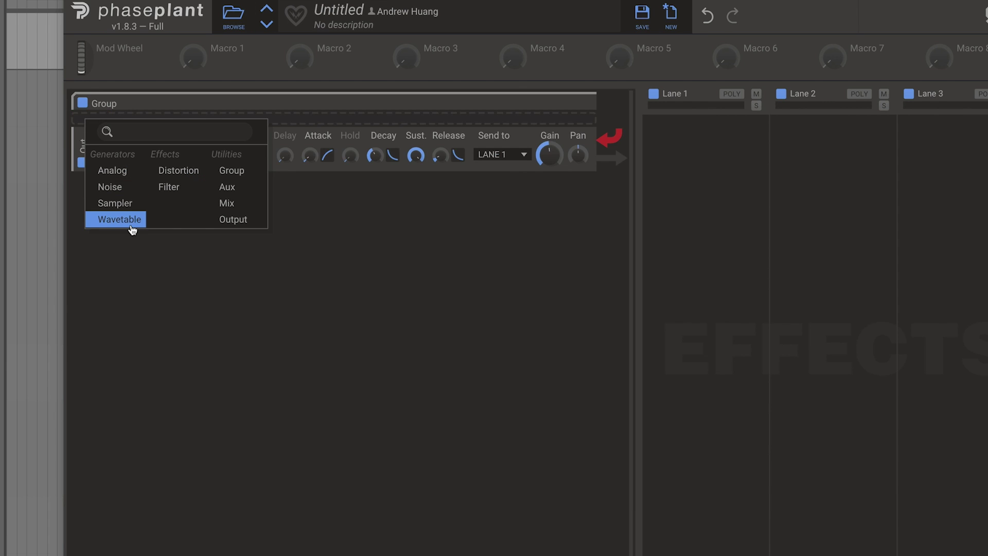
{"action": "left_click", "coordinate": [131, 227]}
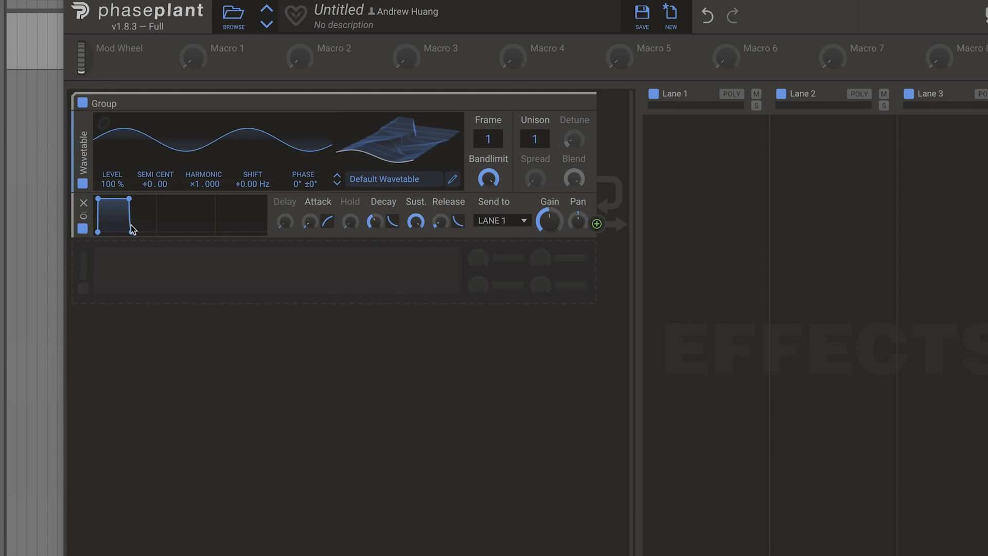
- Browse the Chords, Evolving, Modulators, Morphs and Saws wavetable folders
{"action": "left_click", "coordinate": [391, 180]}
{"action": "left_click", "coordinate": [514, 257]}
{"action": "left_click", "coordinate": [516, 272]}
{"action": "left_click", "coordinate": [515, 320]}
{"action": "left_click", "coordinate": [515, 335]}
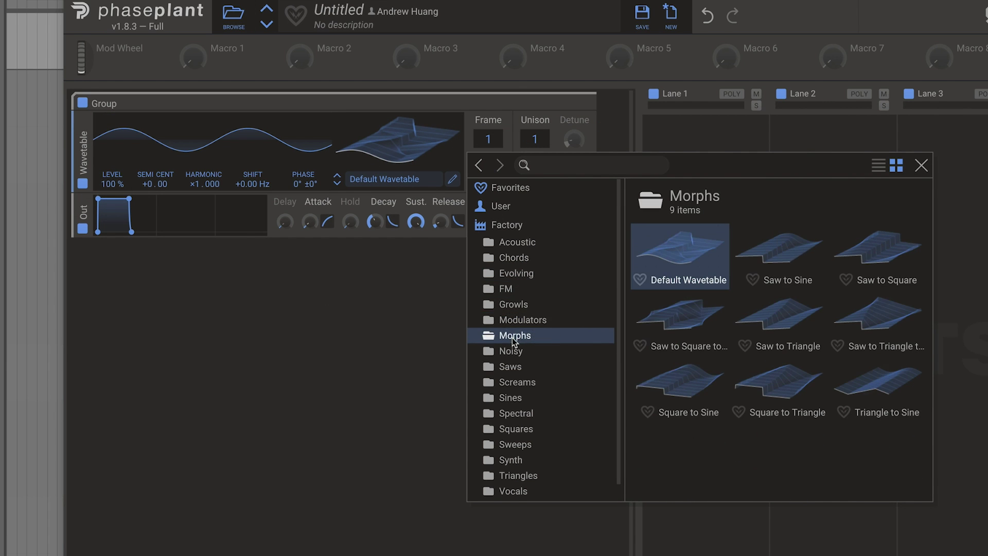
{"action": "left_click", "coordinate": [510, 367]}
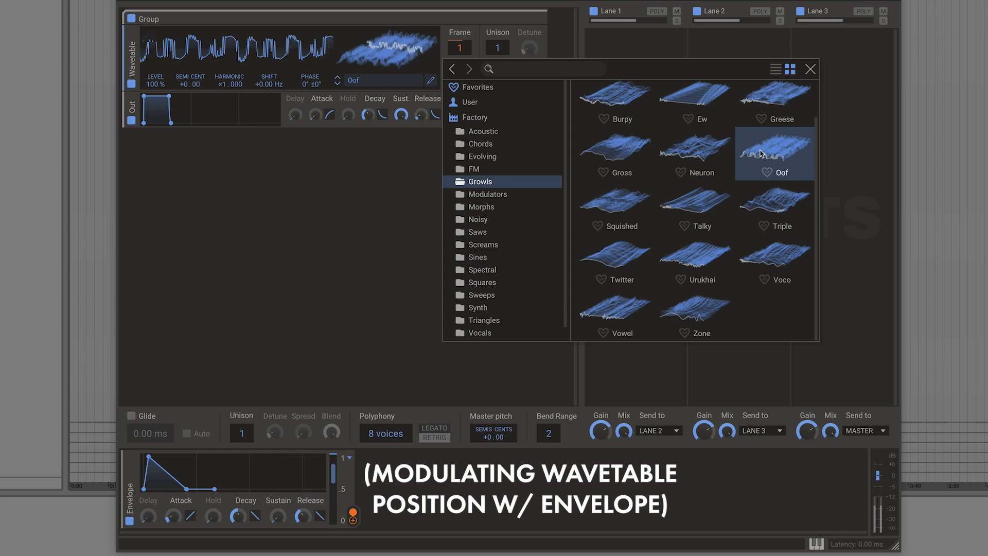
- Load Squished, Talky, Triple, Twitter, Urukhai, Voco, Vowel and Zone wavetables in turn
{"action": "left_click", "coordinate": [621, 208]}
{"action": "left_click", "coordinate": [695, 205]}
{"action": "left_click", "coordinate": [774, 206]}
{"action": "left_click", "coordinate": [616, 260]}
{"action": "left_click", "coordinate": [702, 261]}
{"action": "left_click", "coordinate": [774, 257]}
{"action": "left_click", "coordinate": [616, 311]}
{"action": "left_click", "coordinate": [696, 311]}
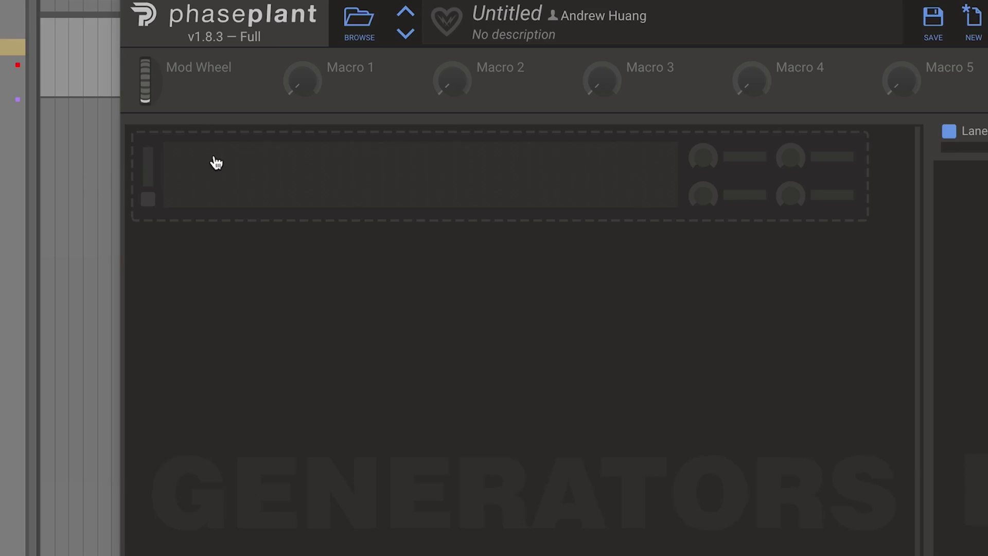
- Add two Analog oscillators, one below the other
{"action": "left_click", "coordinate": [215, 157]}
{"action": "left_click", "coordinate": [245, 229]}
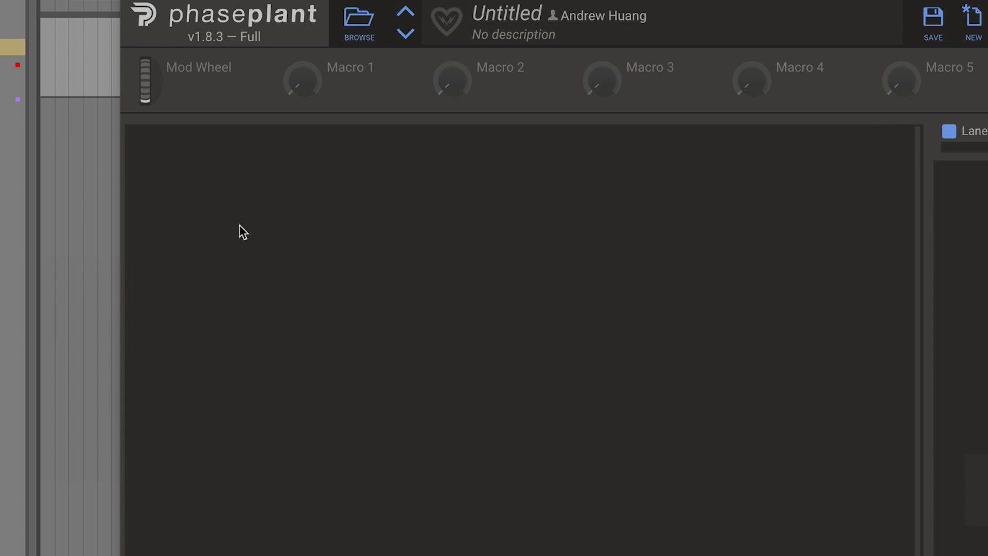
{"action": "left_click", "coordinate": [219, 275]}
{"action": "left_click", "coordinate": [256, 346]}
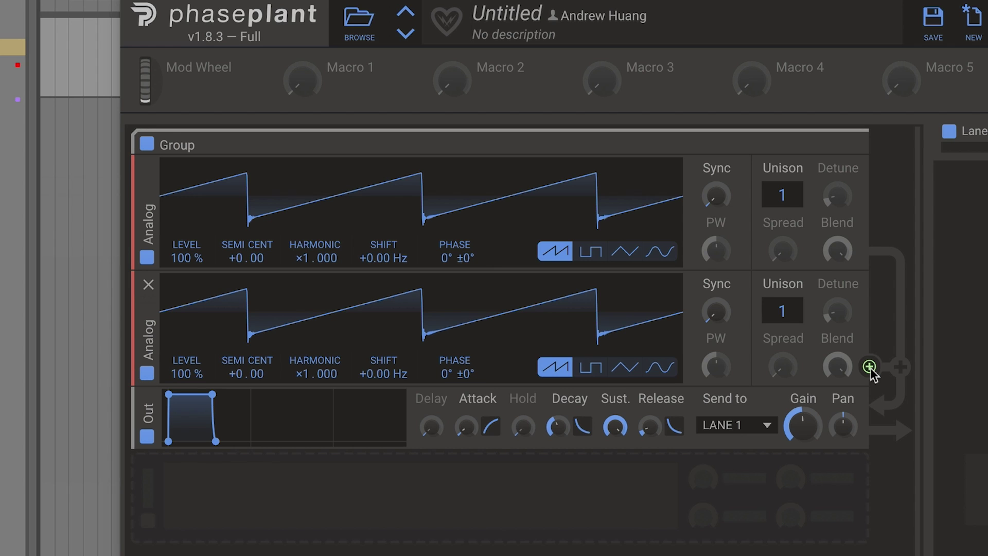
- Route oscillator 2 to oscillator 1's SHIFT at 22%, PHASE at 60% and SEMI CENT at -62%
{"action": "left_click_drag", "start_coordinate": [871, 368], "coordinate": [871, 370]}
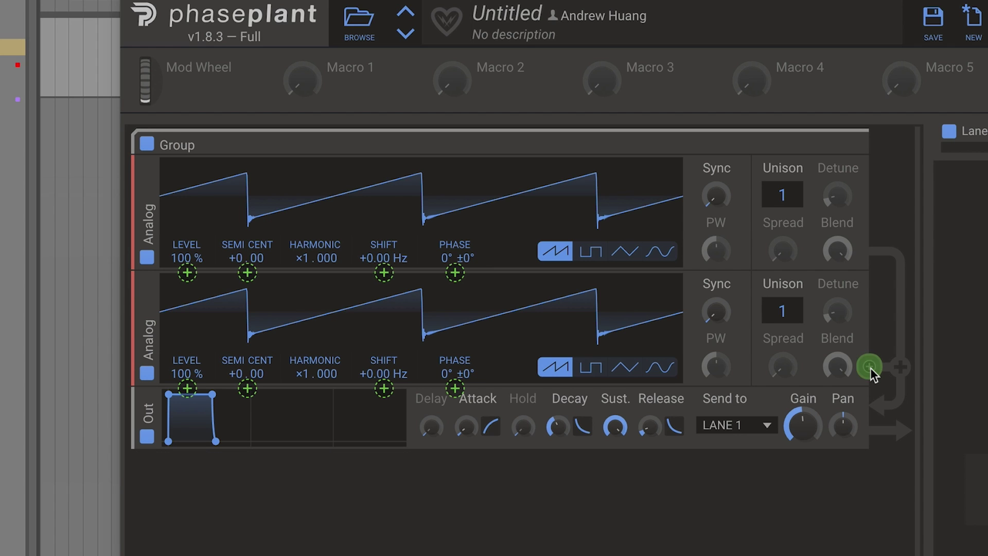
{"action": "left_click_drag", "start_coordinate": [840, 365], "coordinate": [411, 285]}
{"action": "left_click_drag", "start_coordinate": [384, 273], "coordinate": [383, 190]}
{"action": "left_click_drag", "start_coordinate": [455, 272], "coordinate": [454, 226]}
{"action": "left_click_drag", "start_coordinate": [247, 272], "coordinate": [247, 365]}
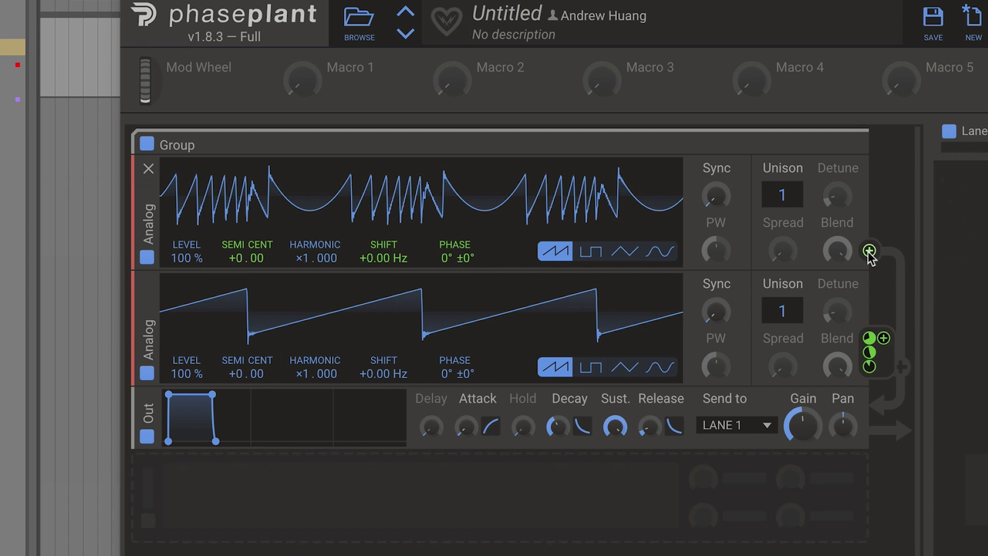
- Route the top oscillator to the bottom SHIFT, and an Envelope to oscillator 2's PHASE
{"action": "left_click_drag", "start_coordinate": [868, 251], "coordinate": [384, 389]}
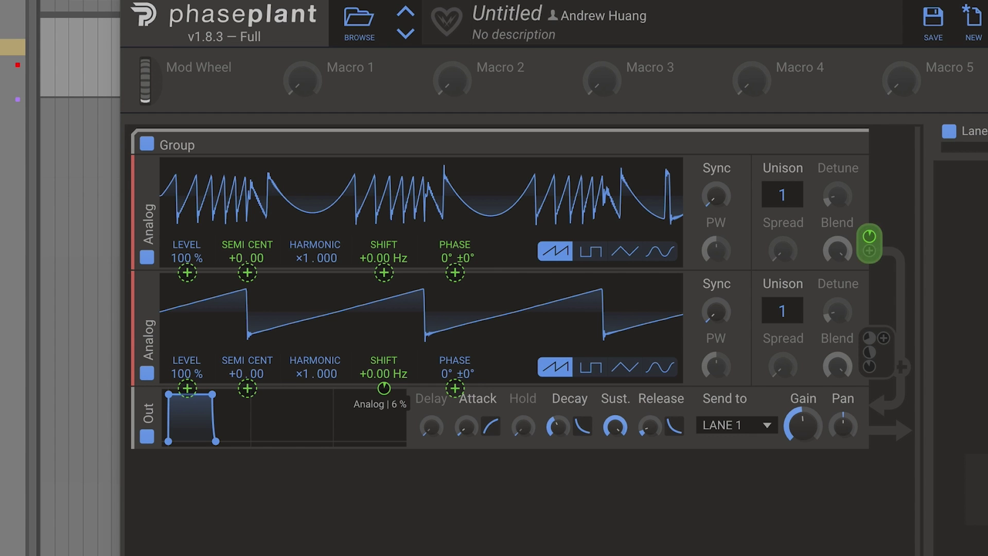
{"action": "left_click_drag", "start_coordinate": [383, 389], "coordinate": [455, 285]}
{"action": "left_click_drag", "start_coordinate": [883, 338], "coordinate": [383, 295]}
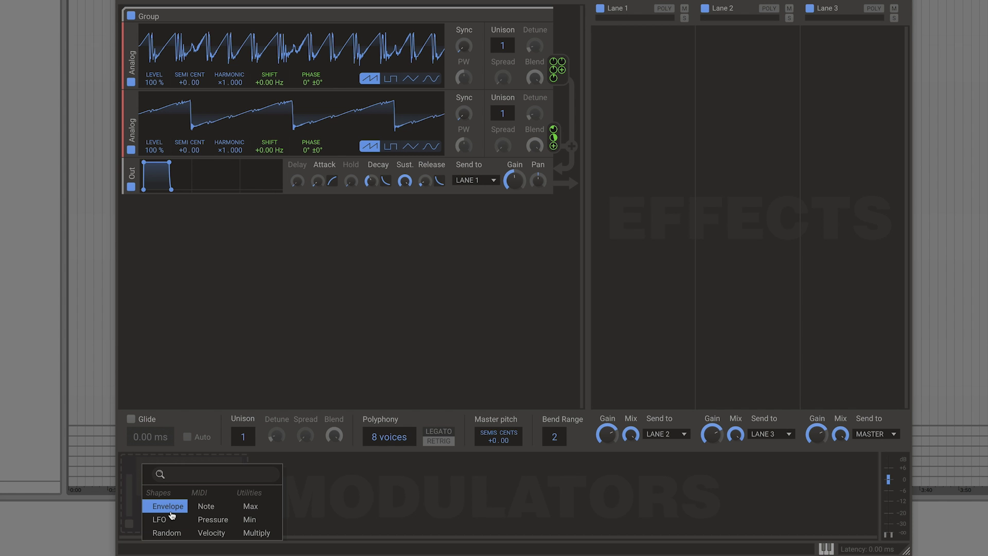
{"action": "left_click", "coordinate": [171, 514]}
{"action": "left_click_drag", "start_coordinate": [329, 505], "coordinate": [311, 152]}
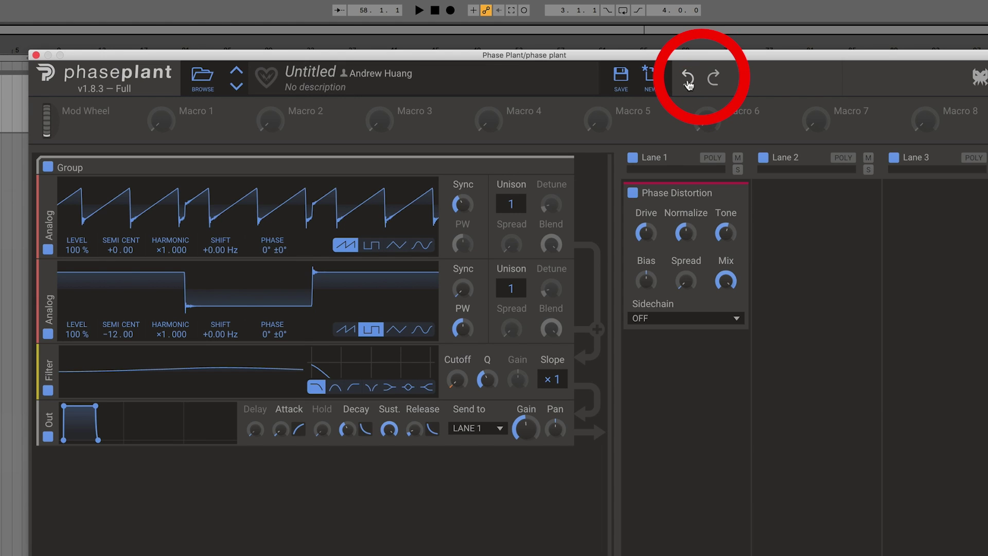
{"action": "left_click", "coordinate": [688, 83]}
{"action": "left_click", "coordinate": [688, 83]}
{"action": "left_click", "coordinate": [707, 84]}
{"action": "left_click", "coordinate": [708, 83]}
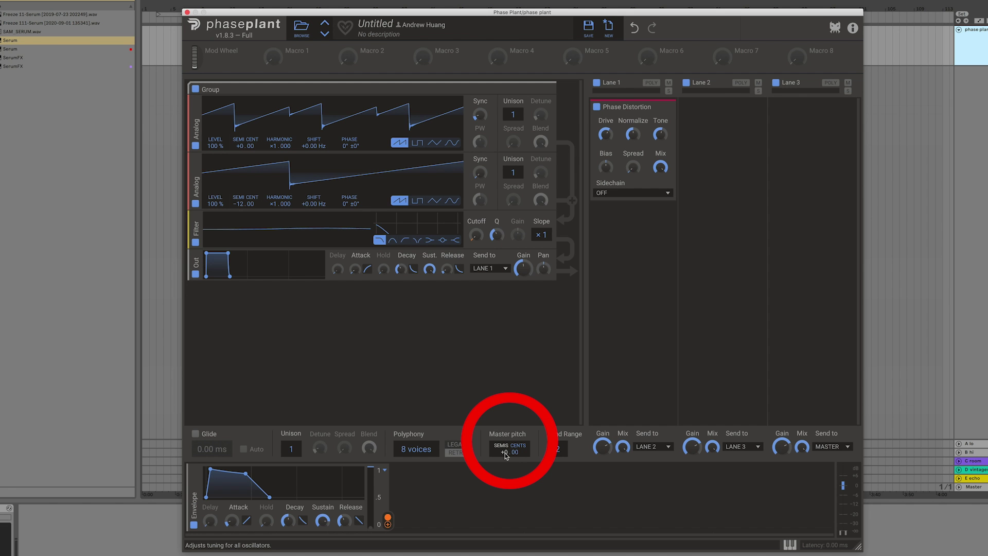
{"action": "left_click_drag", "start_coordinate": [505, 454], "coordinate": [505, 476]}
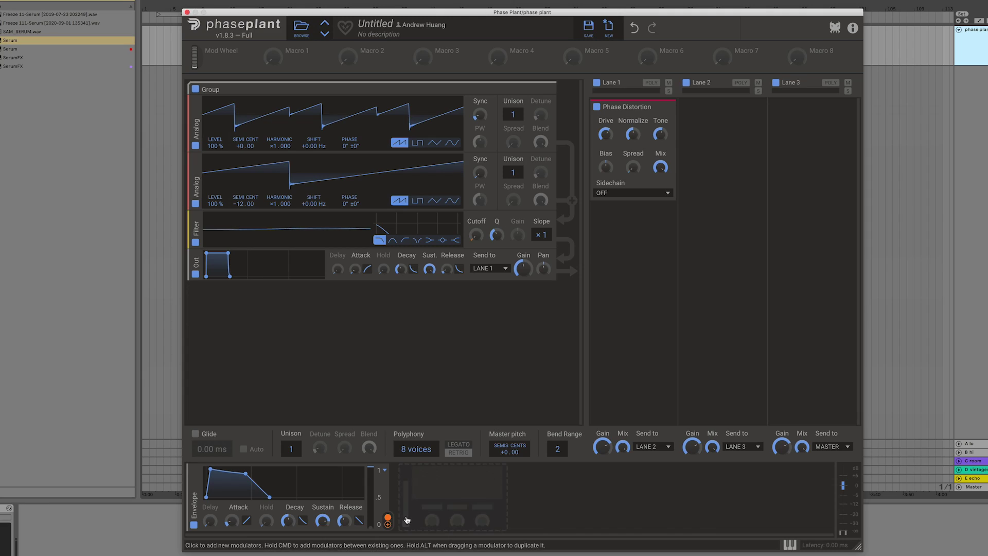
- Add a sine LFO whose depth is controlled by the Mod Wheel
{"action": "left_click", "coordinate": [407, 519]}
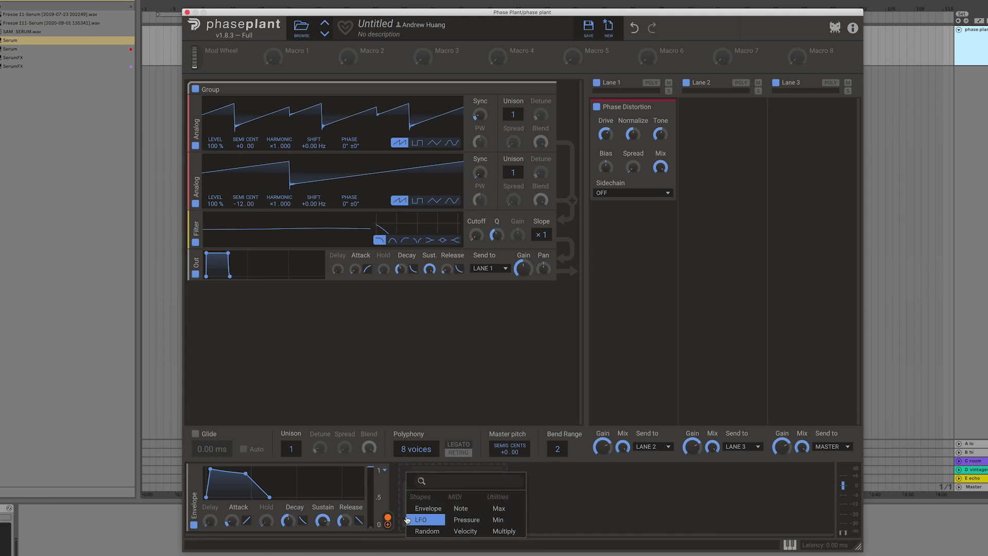
{"action": "left_click", "coordinate": [421, 519]}
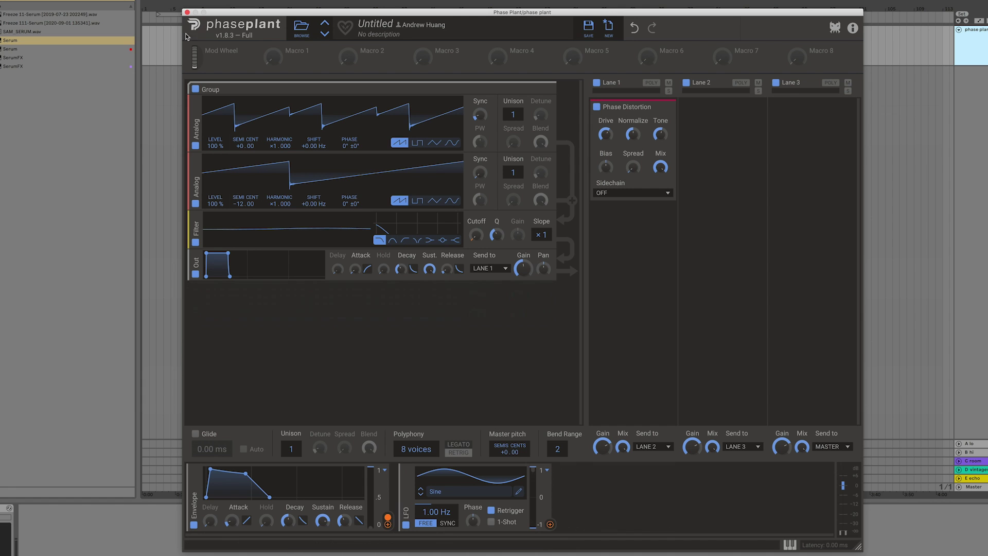
{"action": "left_click_drag", "start_coordinate": [209, 62], "coordinate": [551, 416]}
{"action": "left_click_drag", "start_coordinate": [558, 519], "coordinate": [536, 530]}
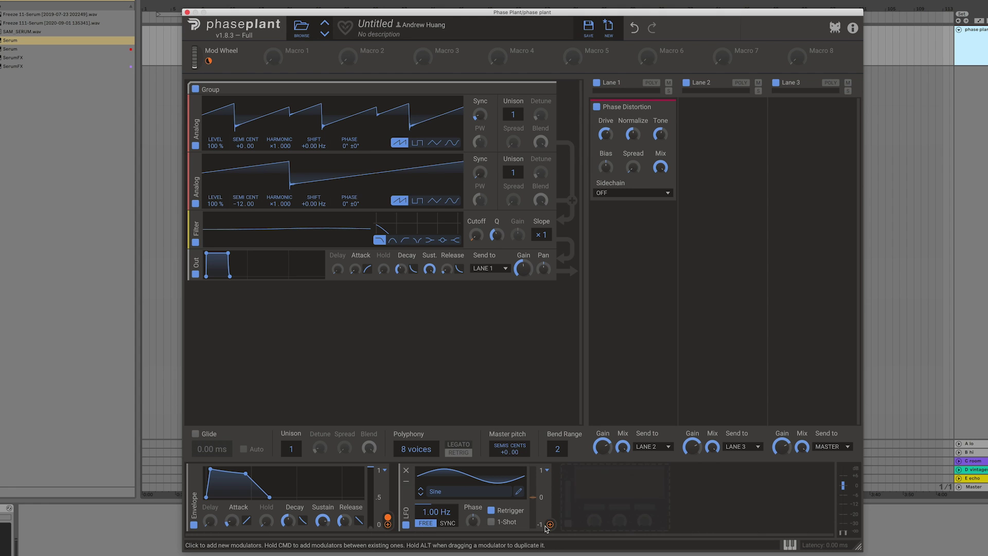
- Route the LFO to master pitch at +2.00 and set its rate to 6.42 Hz
{"action": "left_click_drag", "start_coordinate": [550, 525], "coordinate": [509, 458]}
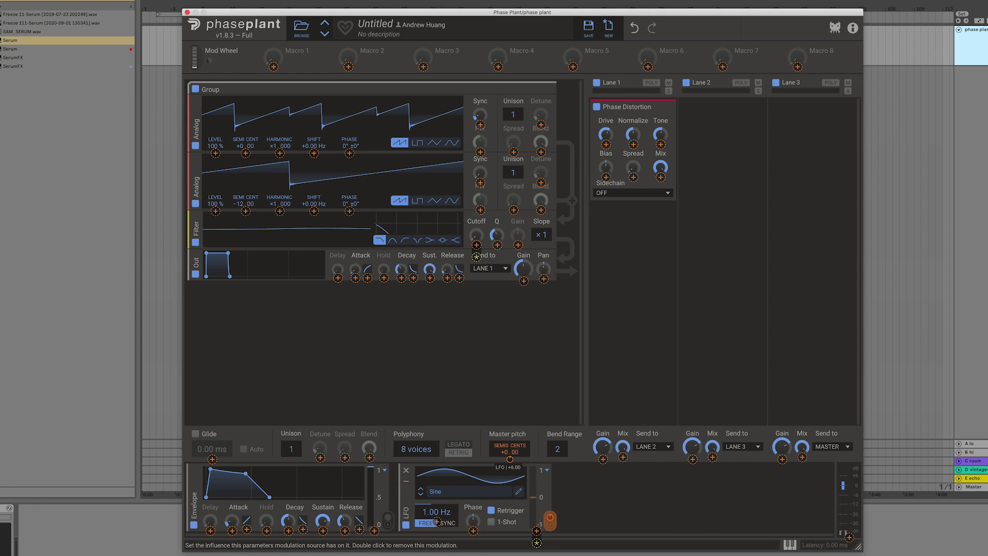
{"action": "left_click_drag", "start_coordinate": [509, 459], "coordinate": [510, 459]}
{"action": "mouse_move", "coordinate": [436, 512]}
{"action": "left_mouse_down"}
{"action": "mouse_move", "coordinate": [436, 493]}
{"action": "mouse_move", "coordinate": [436, 507]}
{"action": "left_mouse_up"}
{"action": "left_click", "coordinate": [589, 512]}
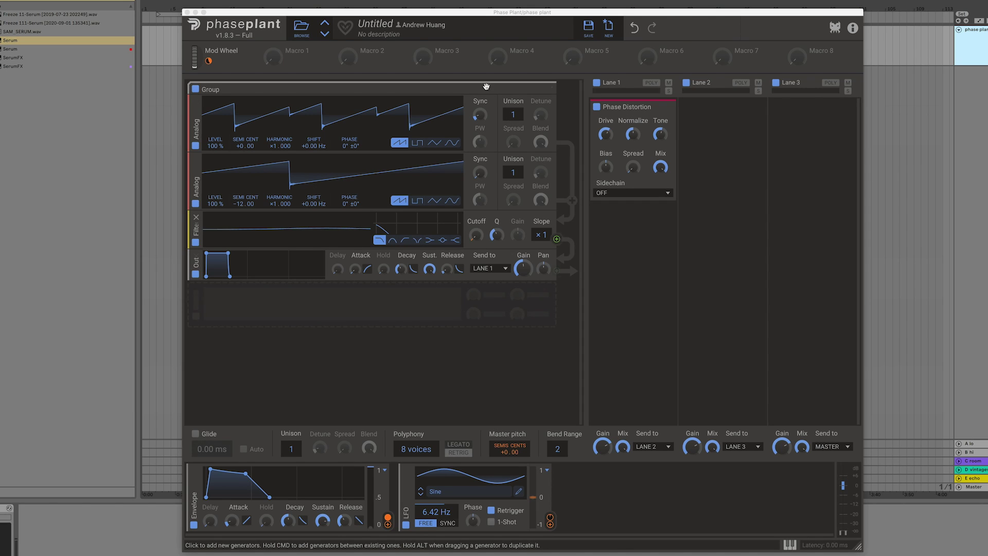
- Raise oscillator 1's sync to ×3.744 and add a Pitch Shifter under Phase Distortion
{"action": "left_click_drag", "start_coordinate": [479, 114], "coordinate": [480, 88]}
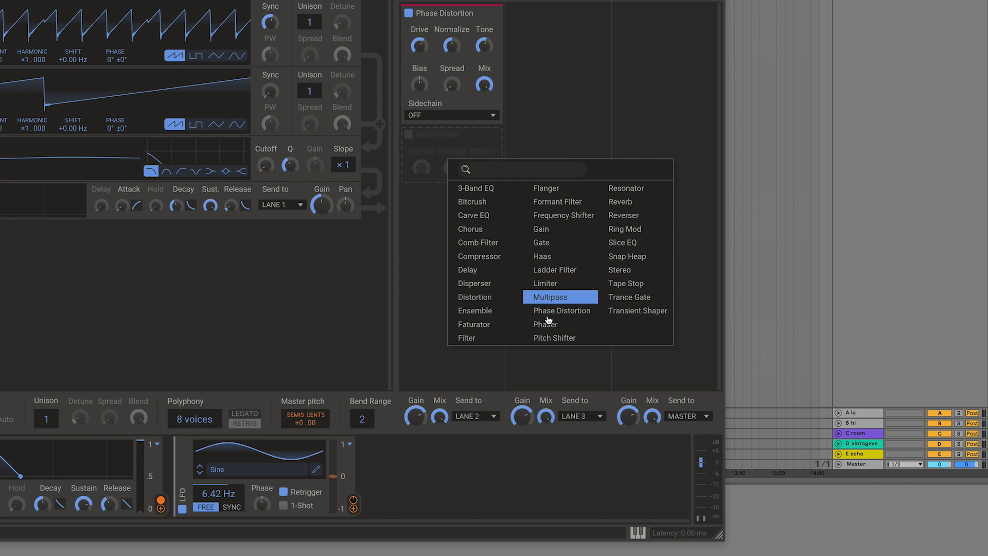
{"action": "left_click", "coordinate": [551, 338]}
{"action": "left_click", "coordinate": [526, 22]}
- Add Disperser, Delay and Tape Stop effects to the next lane
{"action": "left_click", "coordinate": [537, 152]}
{"action": "left_click", "coordinate": [558, 129]}
{"action": "left_click", "coordinate": [519, 239]}
{"action": "left_click", "coordinate": [558, 275]}
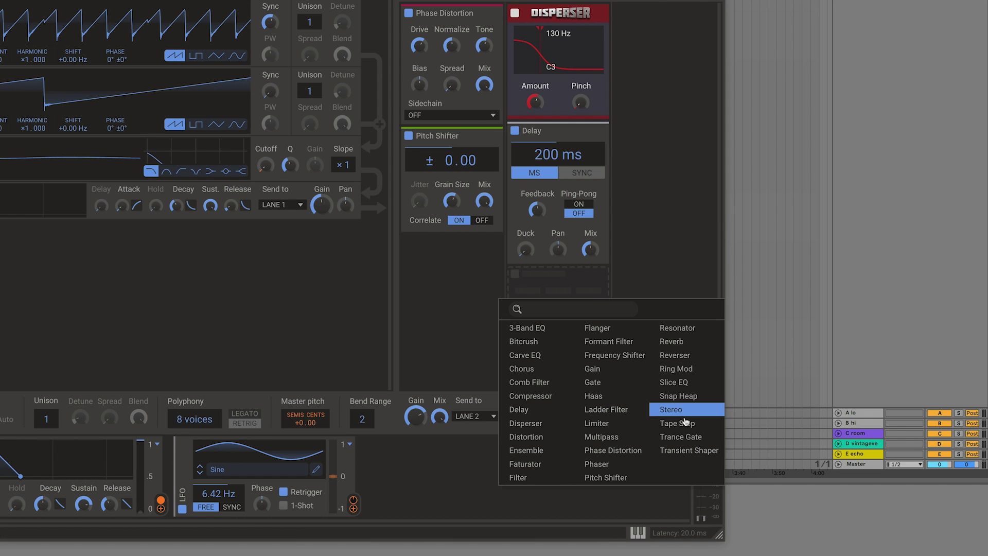
{"action": "left_click", "coordinate": [683, 425]}
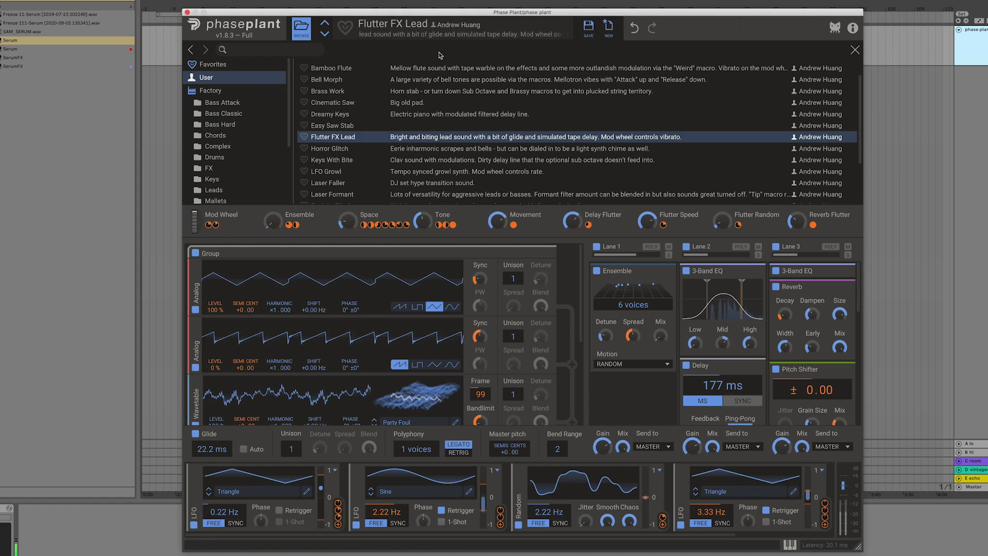
- Load LFO Growl, then another preset with Speed macro at full and Delay at 44 %
{"action": "left_click", "coordinate": [333, 174]}
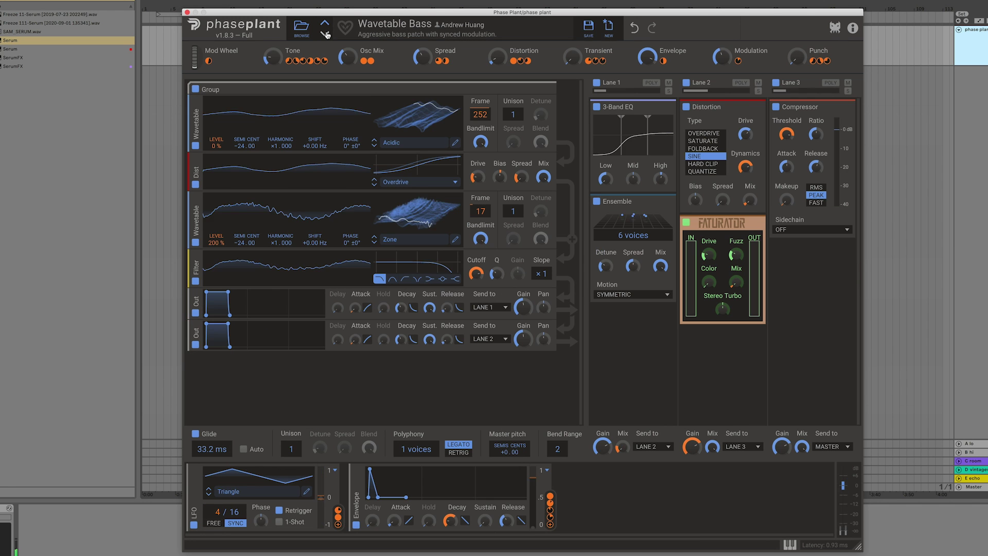
{"action": "left_click", "coordinate": [325, 34]}
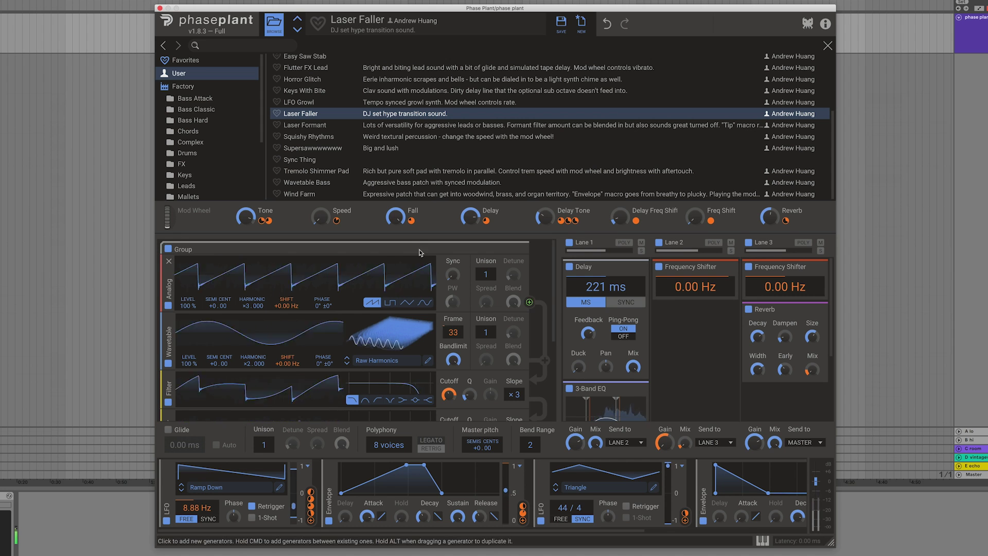
{"action": "left_click_drag", "start_coordinate": [320, 216], "coordinate": [320, 191]}
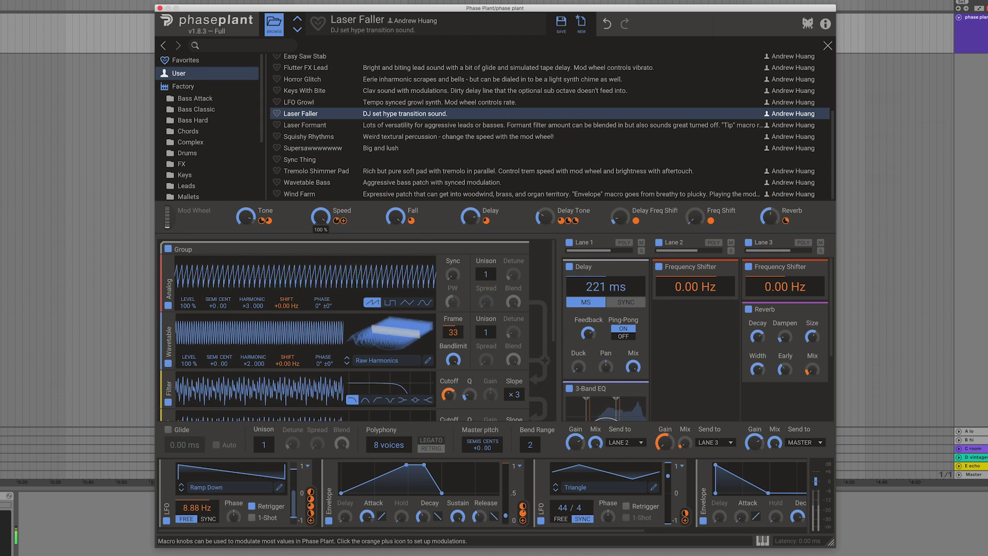
{"action": "left_click_drag", "start_coordinate": [470, 216], "coordinate": [469, 222]}
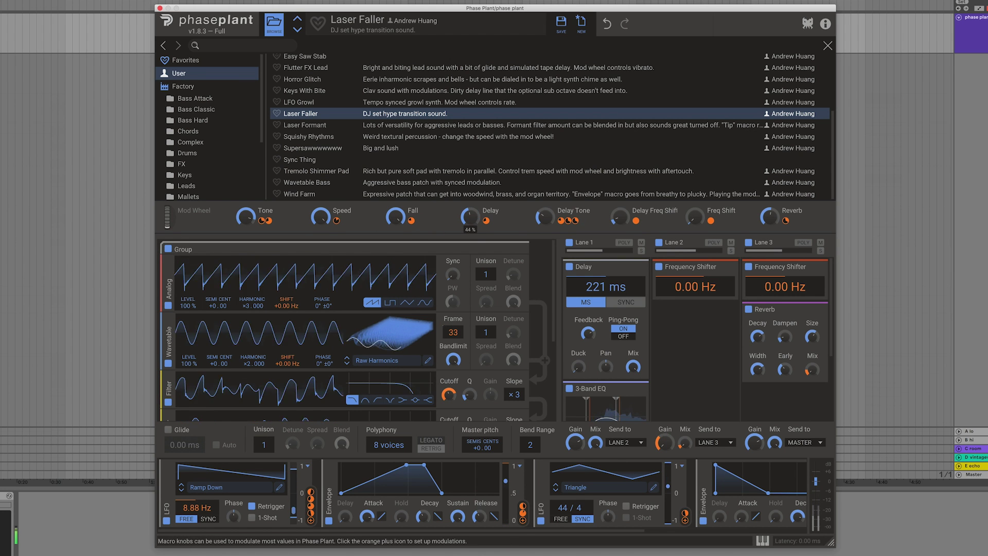
- Audition the Cinematic Saw and Supersawwwwwww presets
{"action": "scroll", "coordinate": [321, 127], "scroll_direction": "up", "scroll_amount": 4}
{"action": "left_click", "coordinate": [321, 126]}
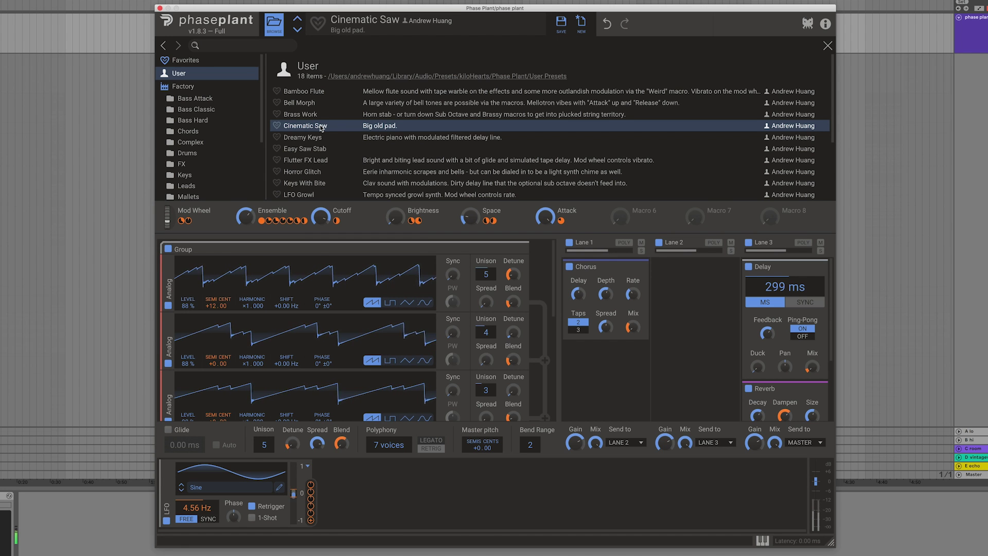
{"action": "scroll", "coordinate": [321, 126], "scroll_direction": "down", "scroll_amount": 4}
{"action": "left_click", "coordinate": [313, 148]}
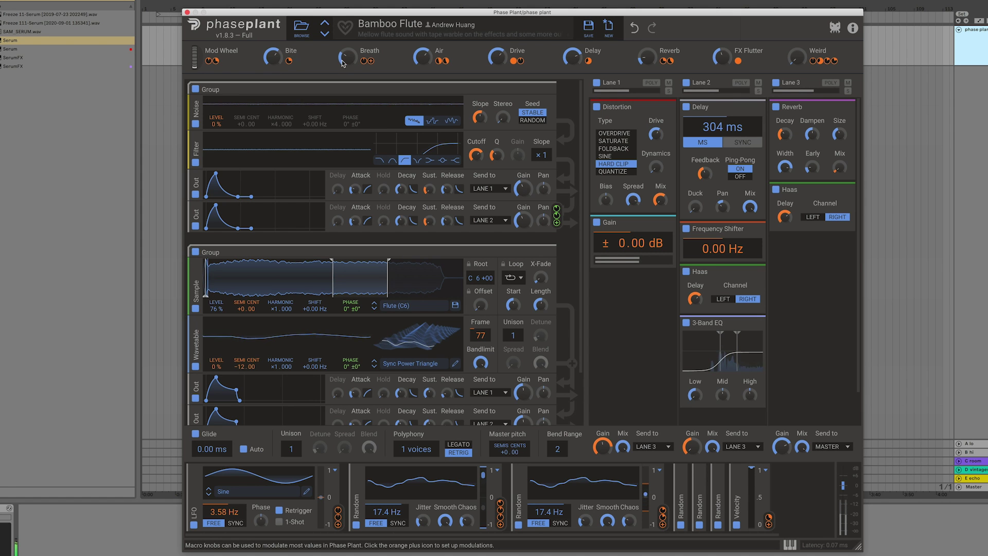
- Expand the minimized 44.1 Hz and 1.53 Hz Random modulators
{"action": "scroll", "coordinate": [689, 499], "scroll_direction": "right", "scroll_amount": 3}
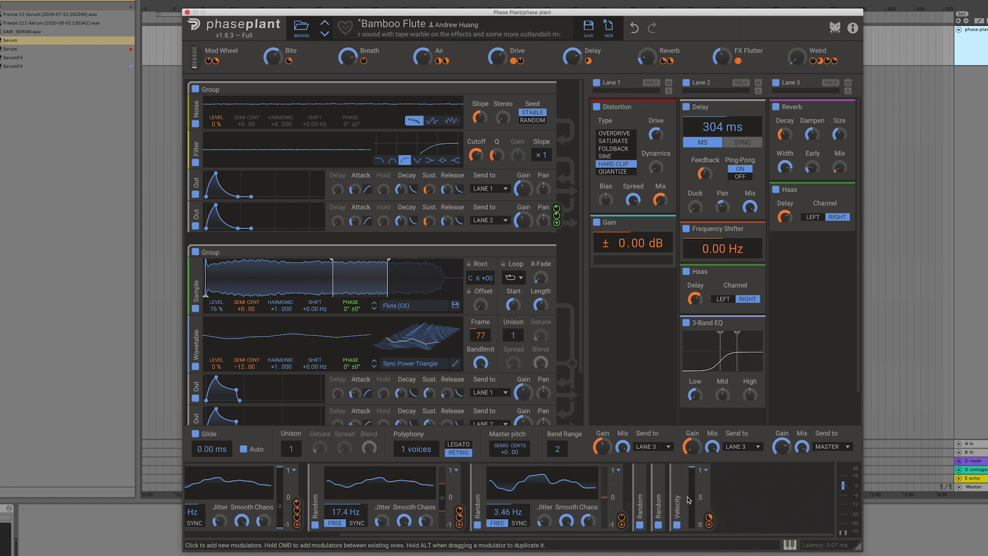
{"action": "left_click", "coordinate": [638, 479]}
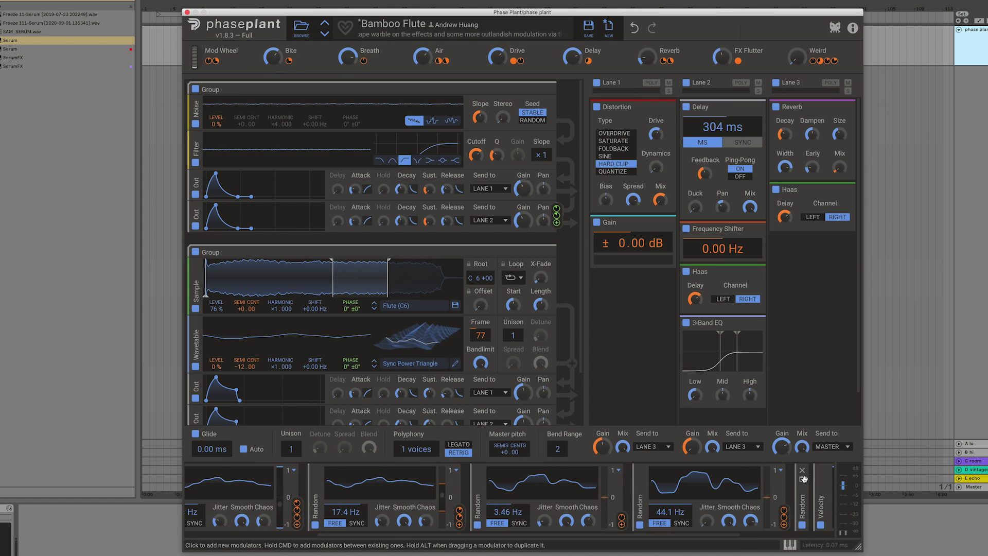
{"action": "left_click", "coordinate": [802, 480]}
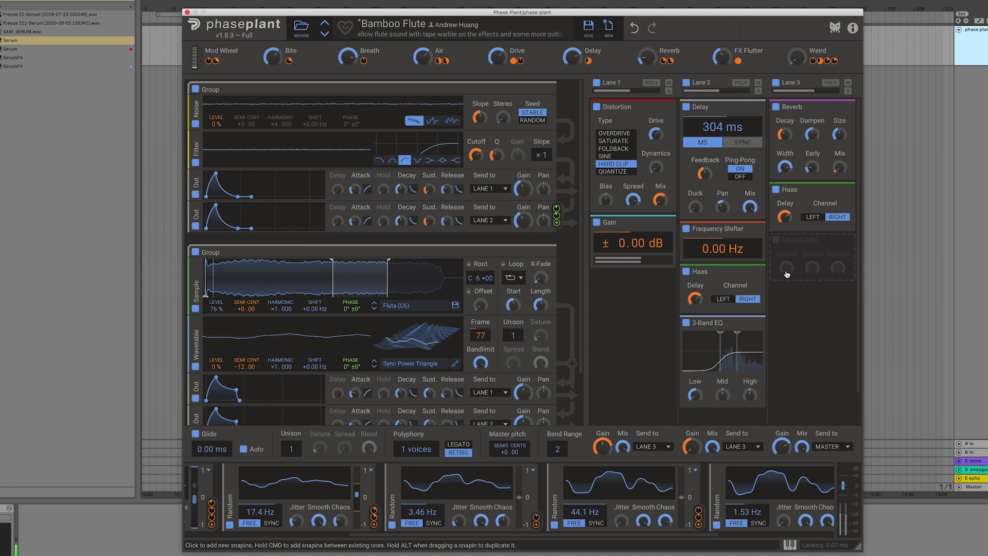
{"action": "scroll", "coordinate": [375, 515], "scroll_direction": "left", "scroll_amount": 5}
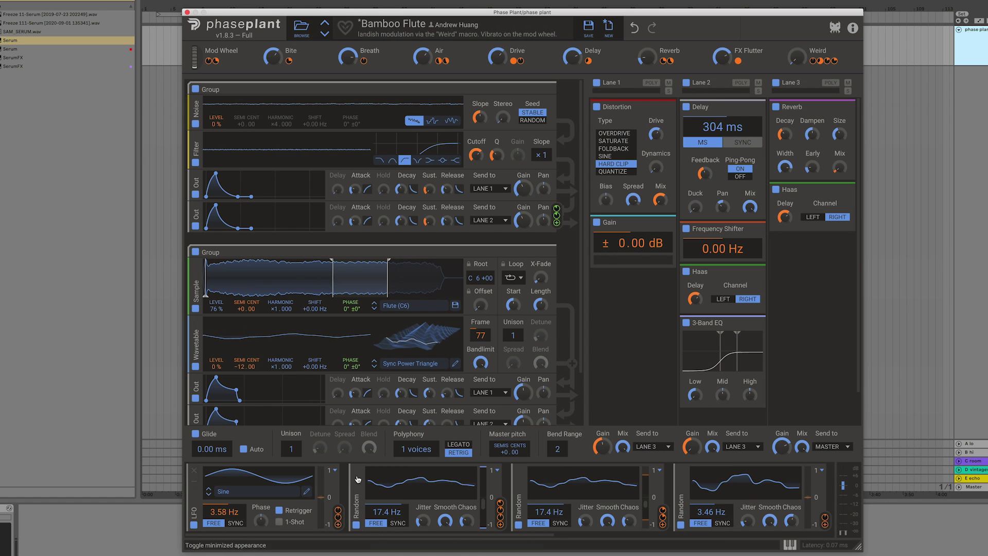
- Minimize the Random modulators, keep the LFO expanded, and minimize the 3-Band EQ effect
{"action": "left_click", "coordinate": [194, 479]}
{"action": "left_click", "coordinate": [212, 480]}
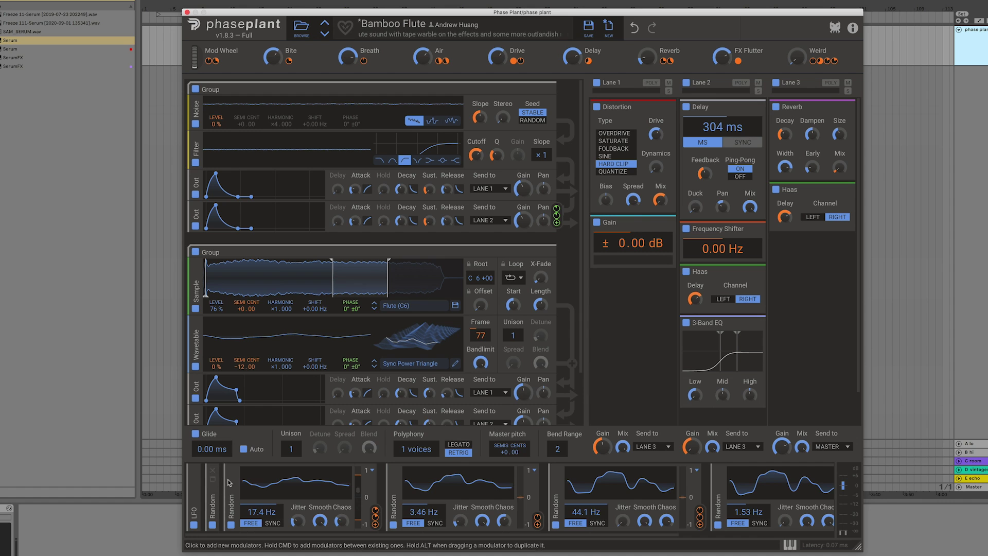
{"action": "left_click", "coordinate": [231, 480]}
{"action": "left_click", "coordinate": [251, 482]}
{"action": "left_click", "coordinate": [268, 481]}
{"action": "left_click", "coordinate": [286, 481]}
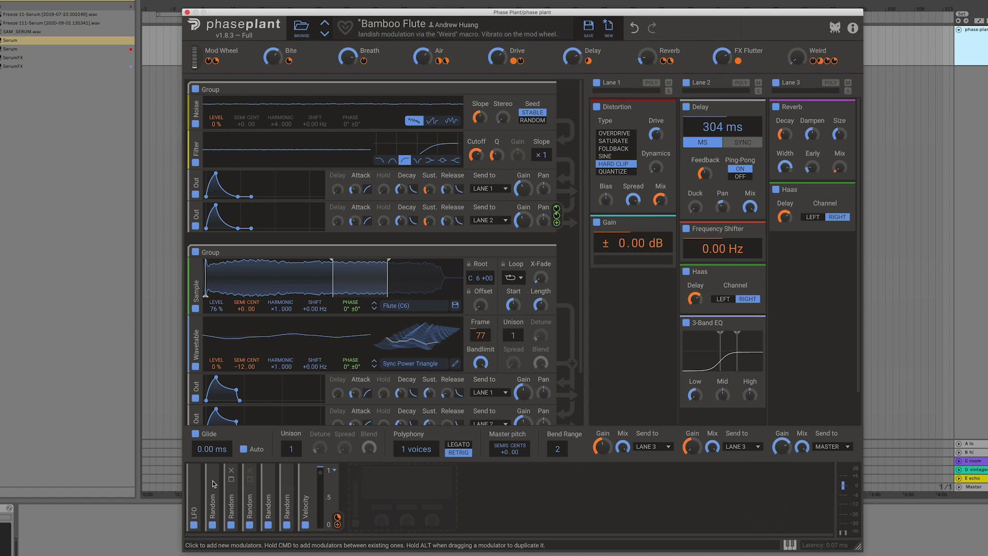
{"action": "left_click", "coordinate": [194, 480]}
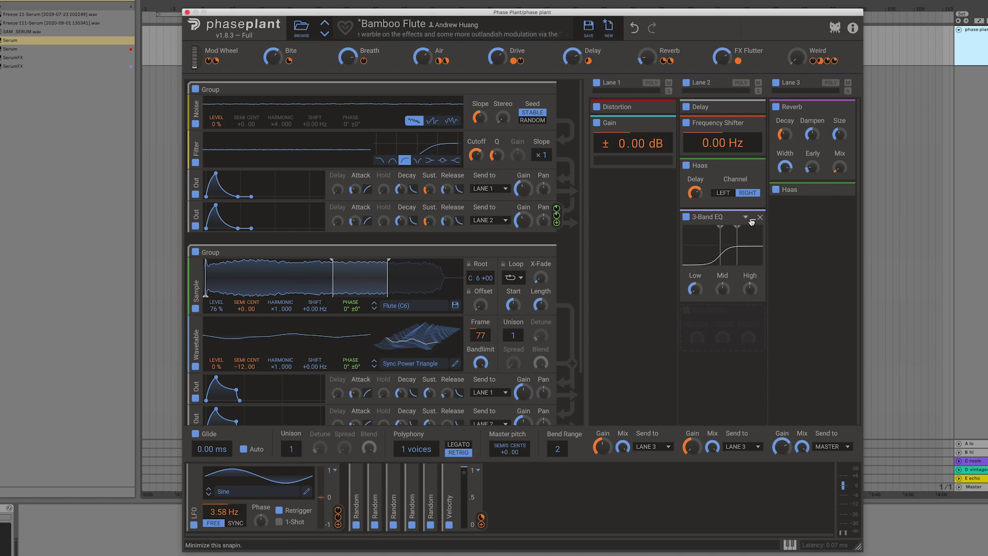
{"action": "left_click", "coordinate": [752, 218]}
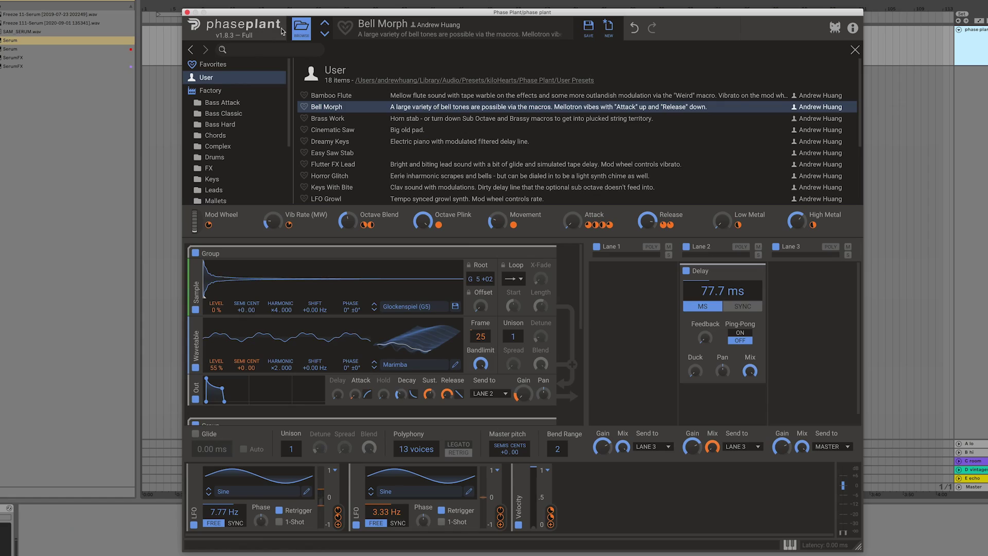
- Close the preset browser and raise the Tone macro to 45 %
{"action": "left_click", "coordinate": [308, 27]}
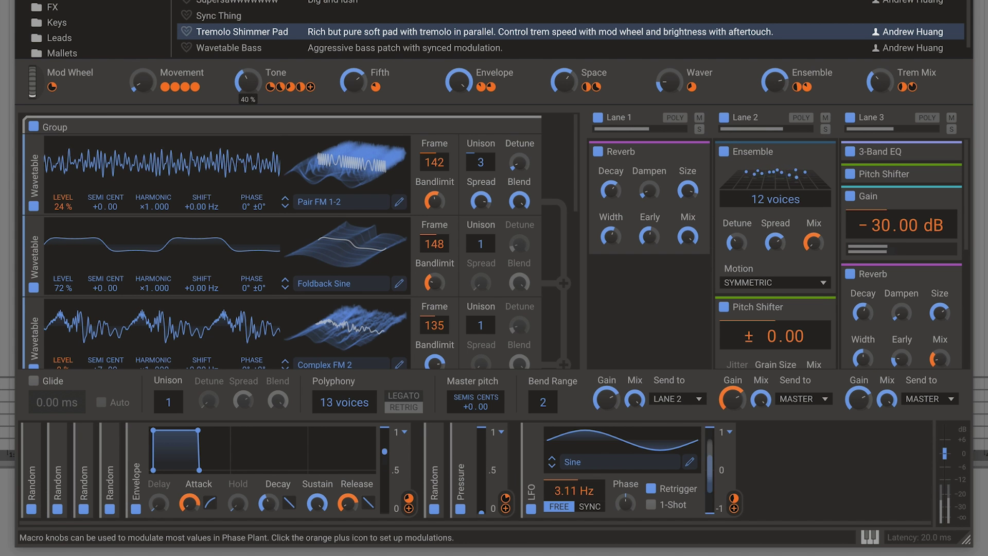
{"action": "left_click_drag", "start_coordinate": [247, 81], "coordinate": [248, 75]}
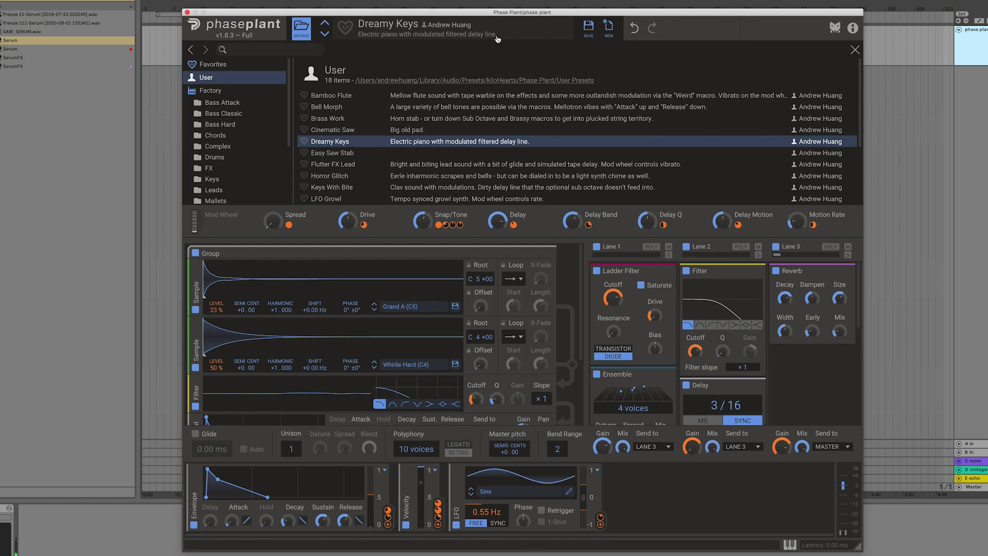
- With the browser closed, set Motion Rate to 62 % and Delay Band to 31 %
{"action": "left_click", "coordinate": [855, 50]}
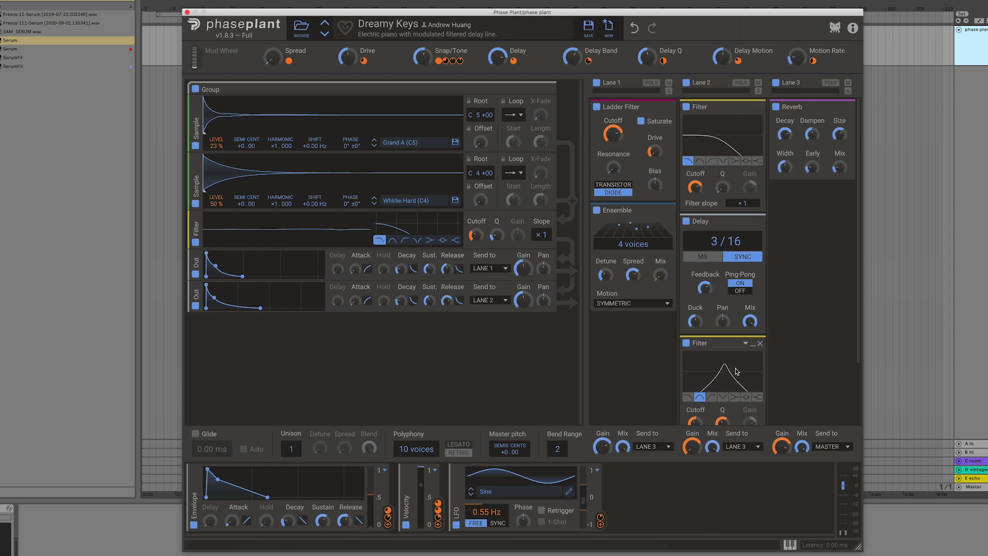
{"action": "scroll", "coordinate": [723, 329], "scroll_direction": "down", "scroll_amount": 2}
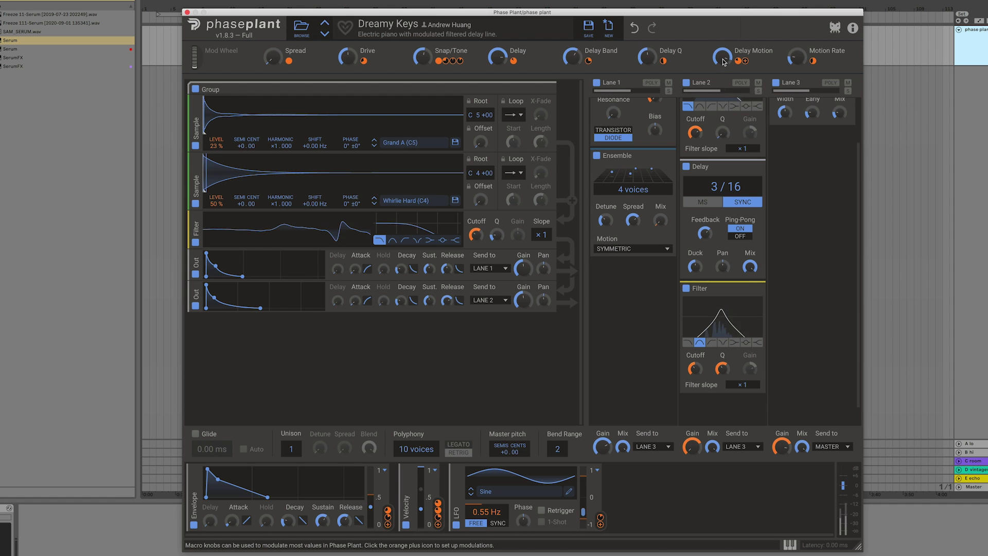
{"action": "left_click_drag", "start_coordinate": [796, 57], "coordinate": [797, 53]}
{"action": "left_click_drag", "start_coordinate": [571, 57], "coordinate": [572, 55]}
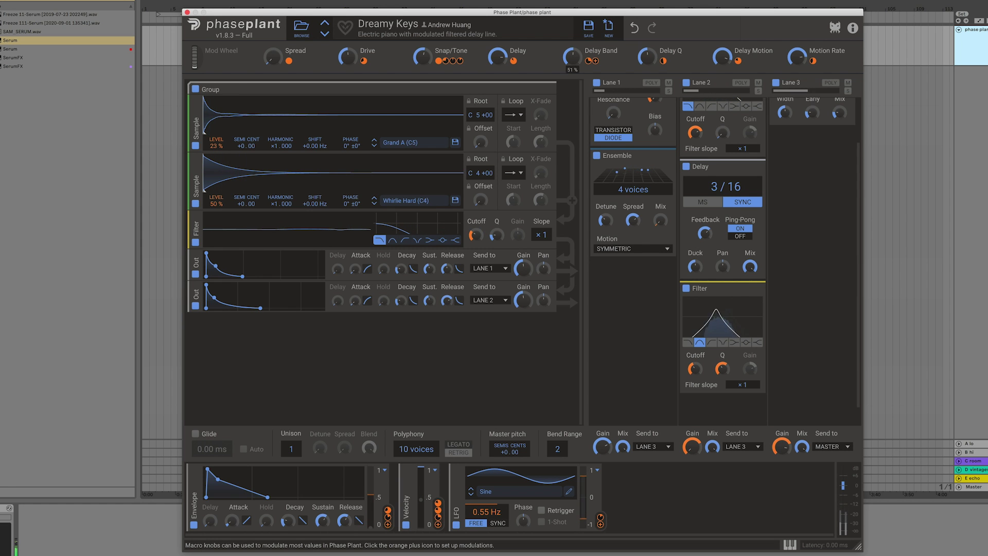
{"action": "scroll", "coordinate": [695, 321], "scroll_direction": "up", "scroll_amount": 3}
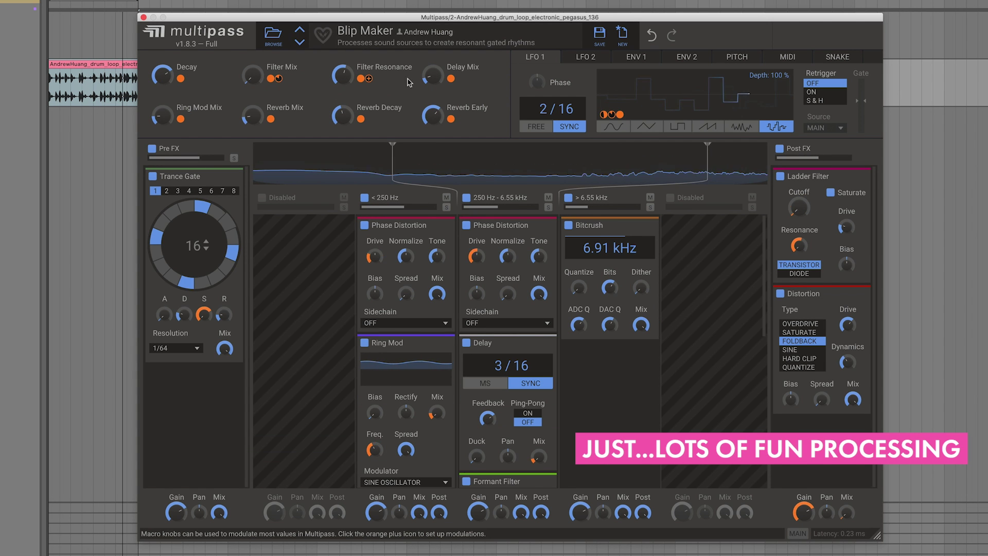
- Raise the Blip Maker Delay Mix macro on the drum loop to 36 %
{"action": "left_click_drag", "start_coordinate": [432, 75], "coordinate": [432, 66]}
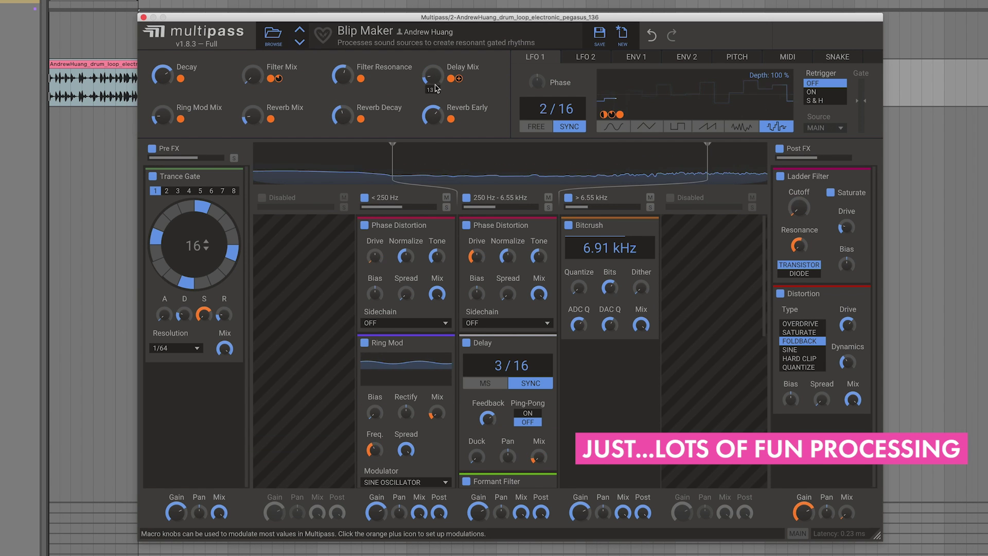